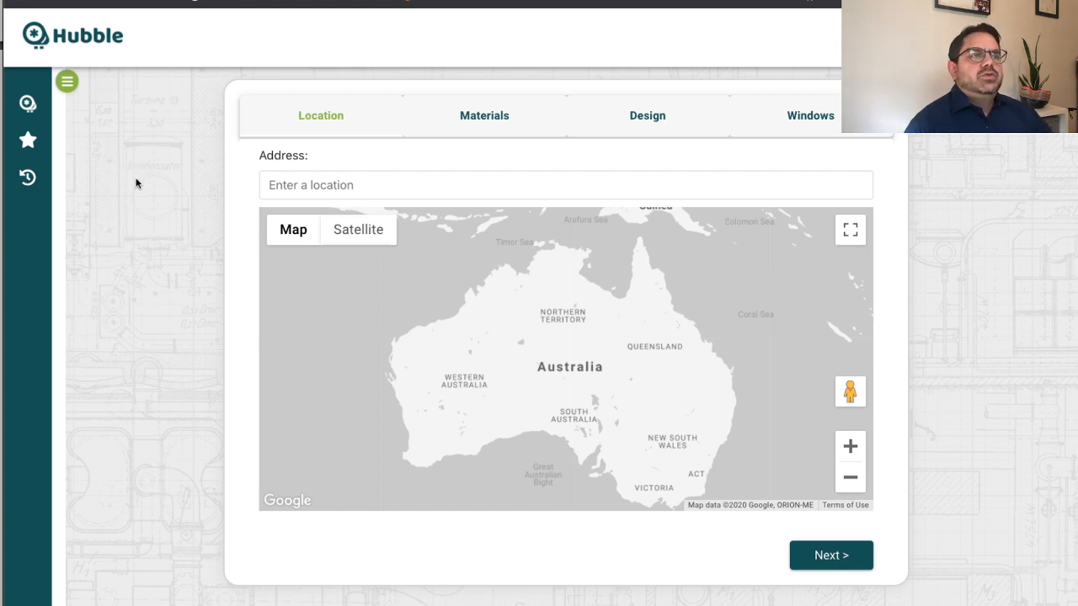
Look at the contents of the side panel and collapse it again.
left_click(29, 102)
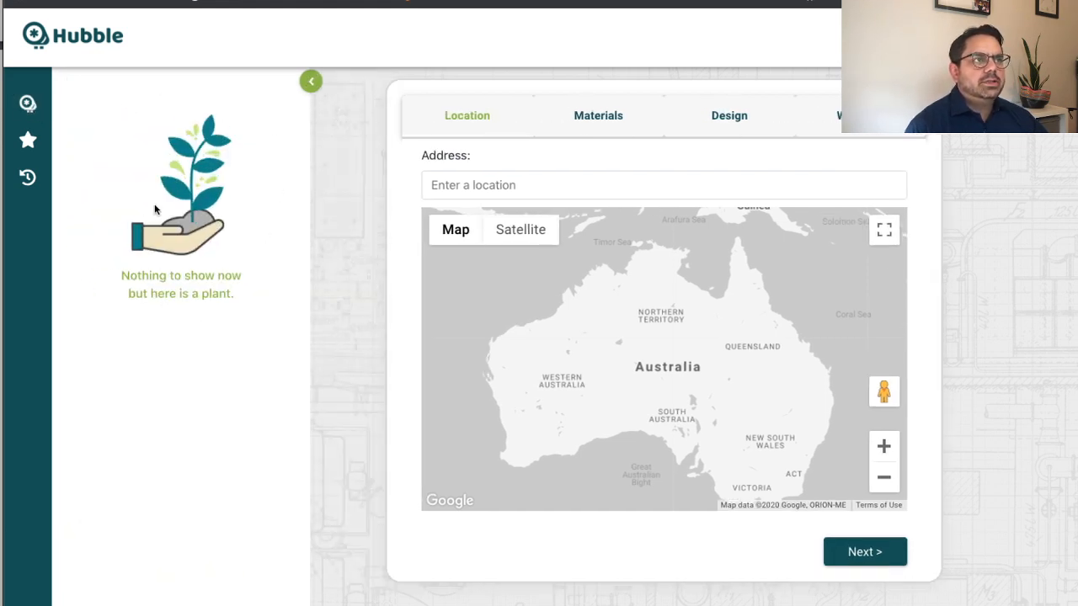
left_click(311, 80)
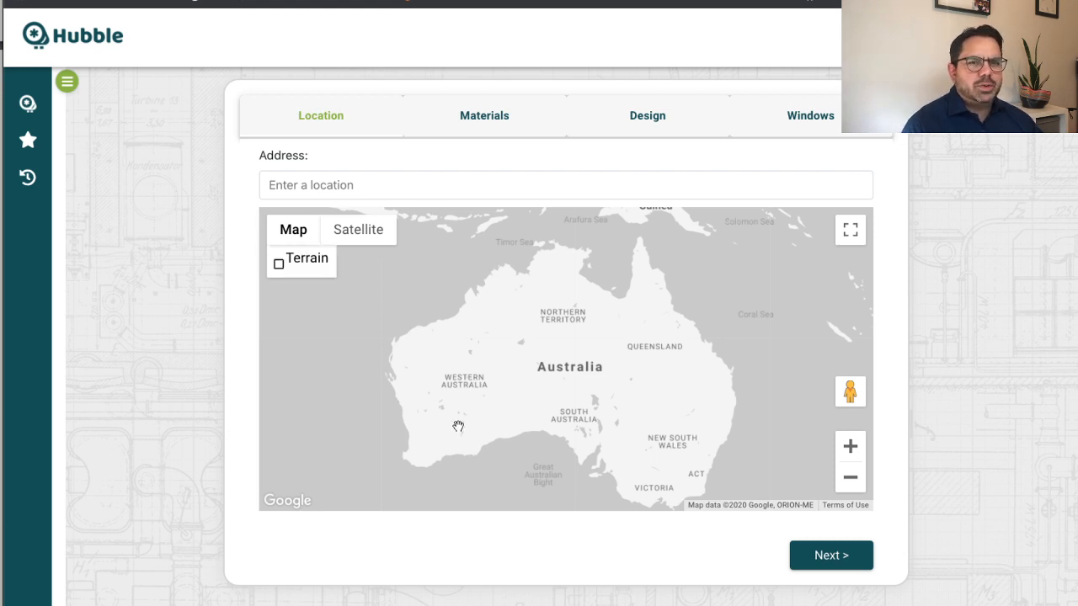
Search the address for SUHO, choose the Melbourne suggestion on Collins Street, and move the map marker to Spencer Street.
left_click(344, 183)
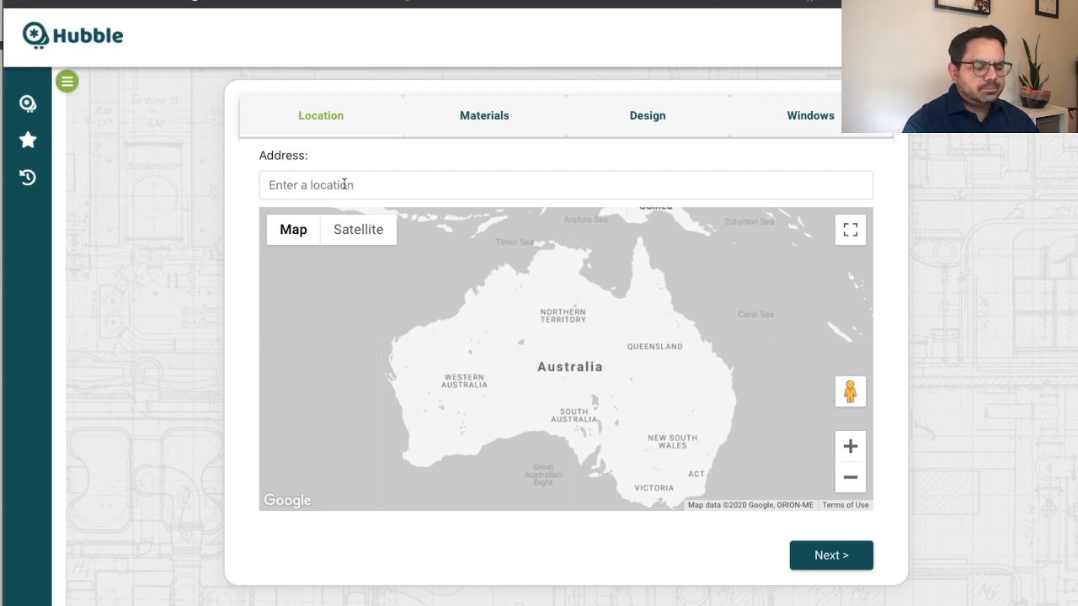
type("SUHO")
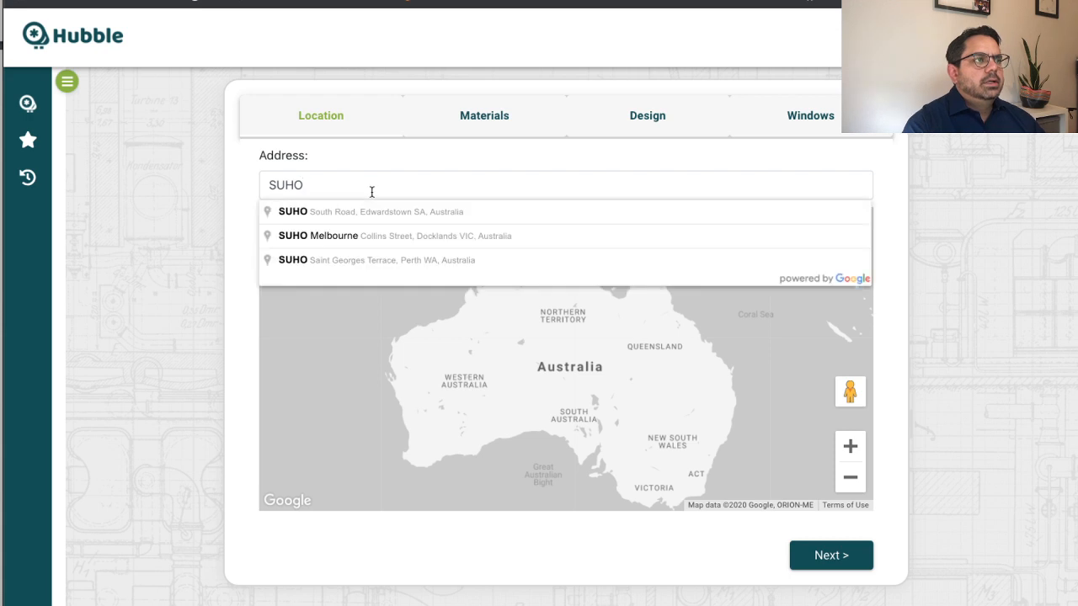
left_click(384, 240)
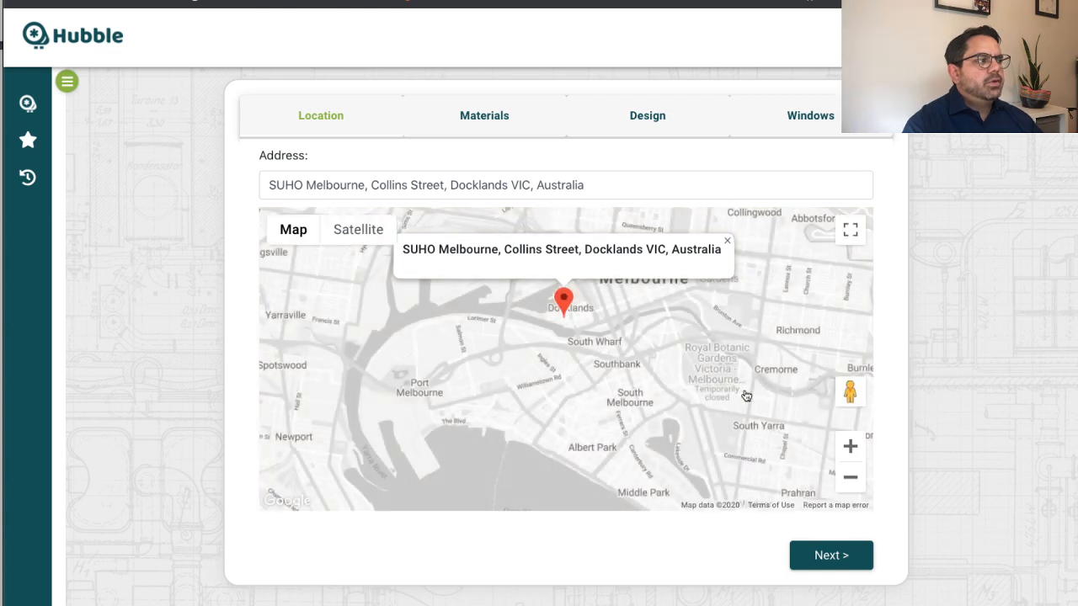
left_click(850, 447)
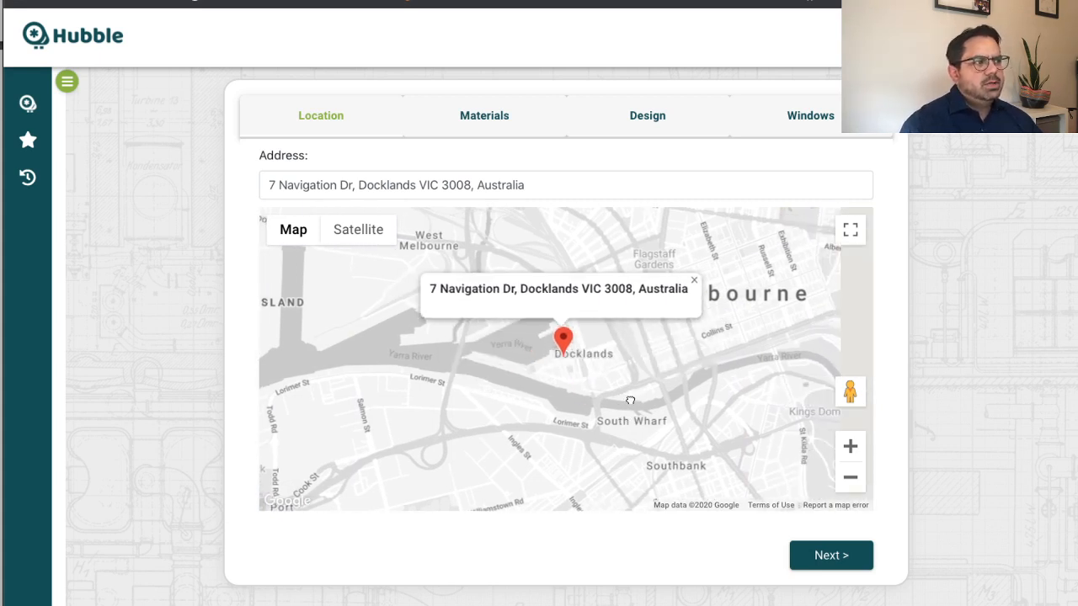
left_click_drag(542, 366, 548, 385)
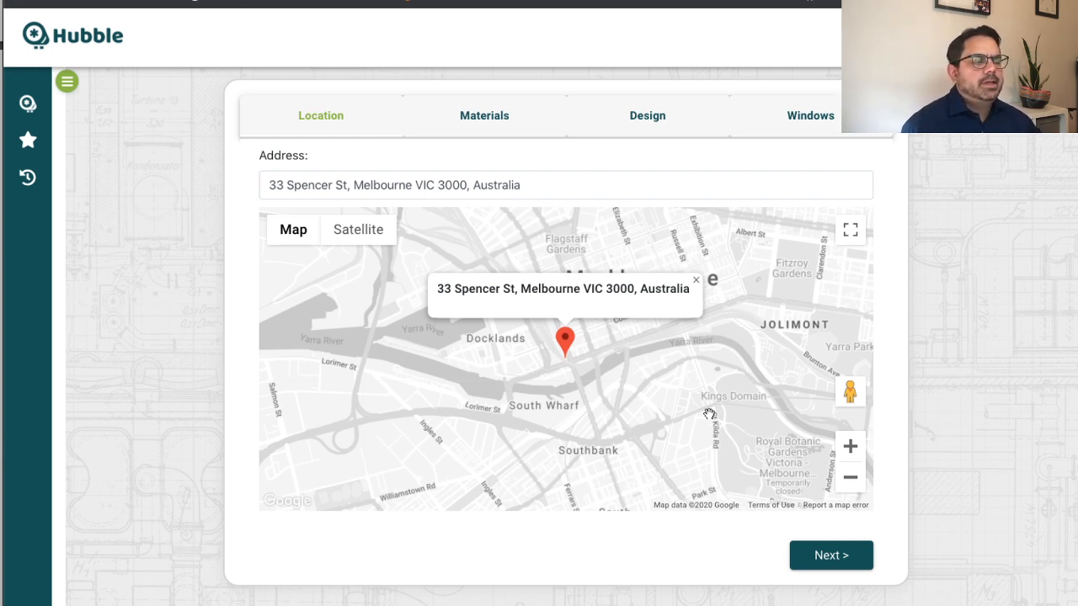
Go to the Materials section and choose Cavity Brick as the construction type.
left_click(485, 123)
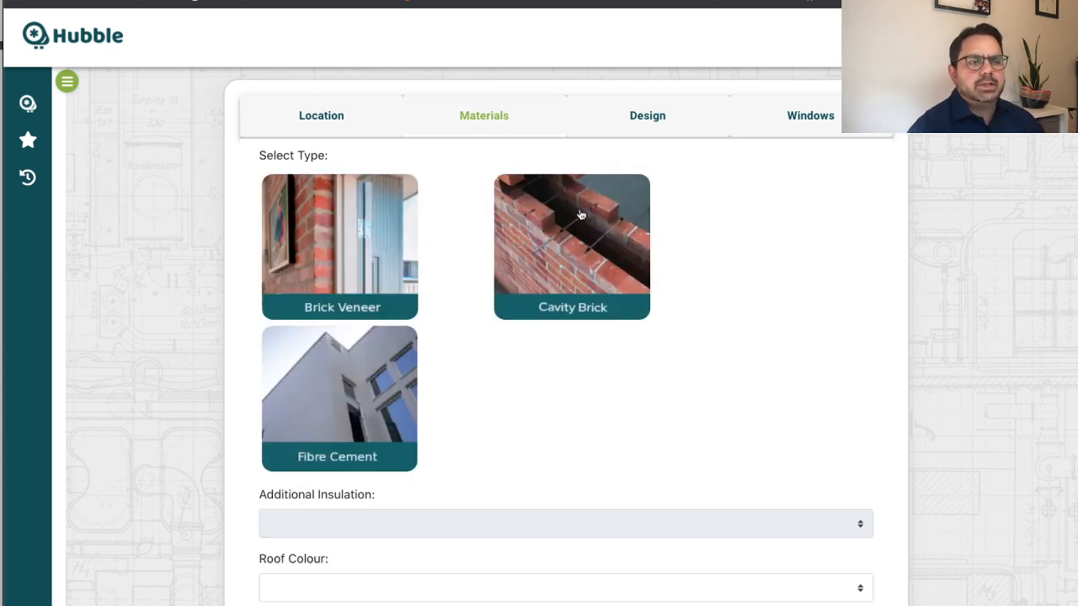
left_click(331, 268)
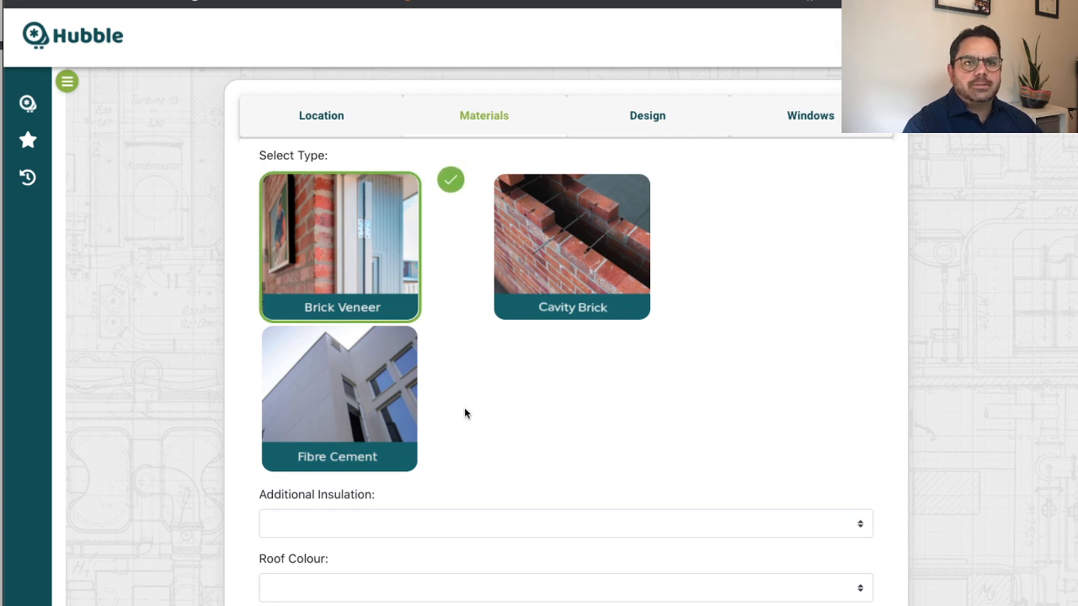
scroll(494, 427, "down", 1)
left_click(623, 160)
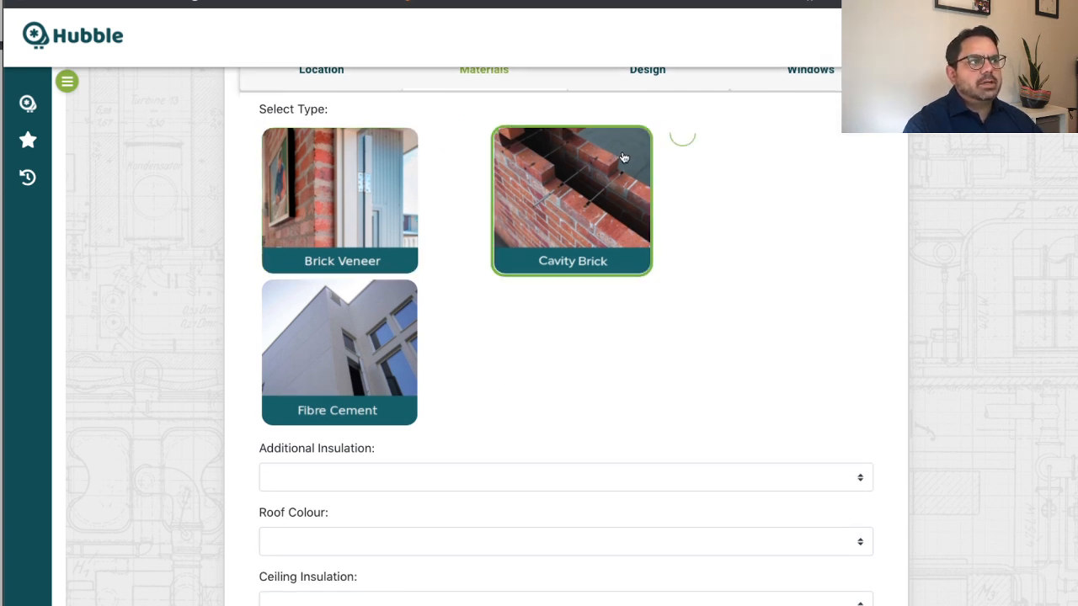
Set the additional insulation of the cavity brick walls to R0.5 (same as foil).
scroll(534, 370, "down", 2)
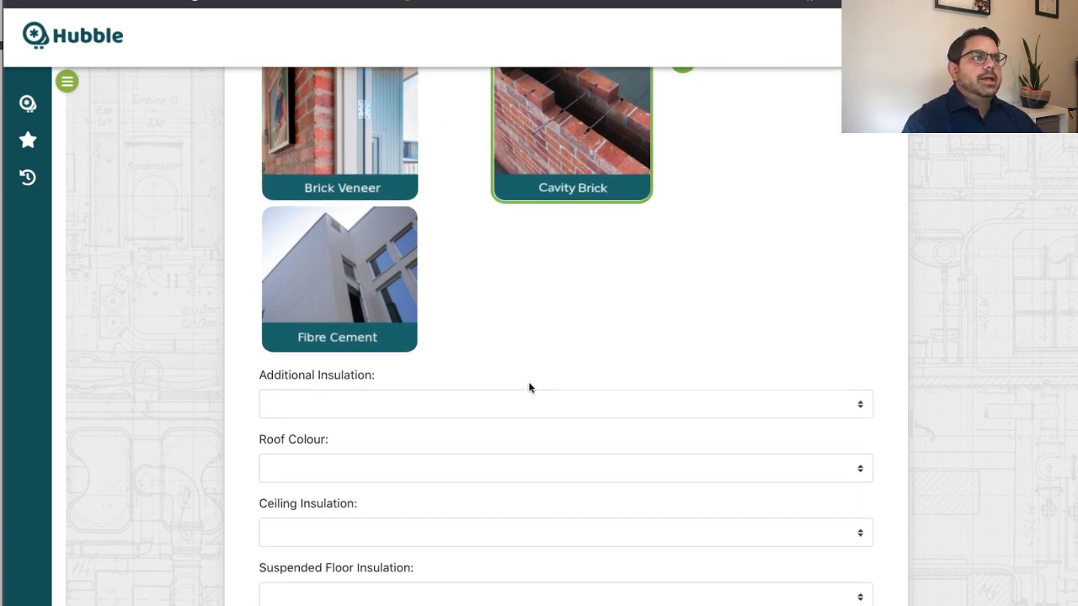
scroll(437, 393, "down", 2)
left_click(435, 400)
left_click(467, 340)
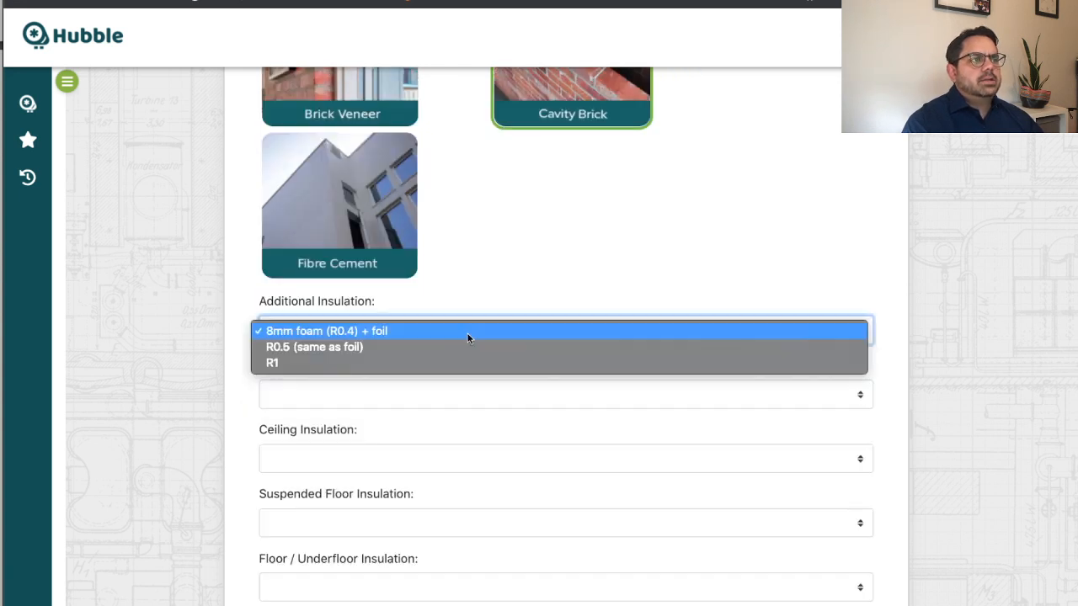
left_click(463, 346)
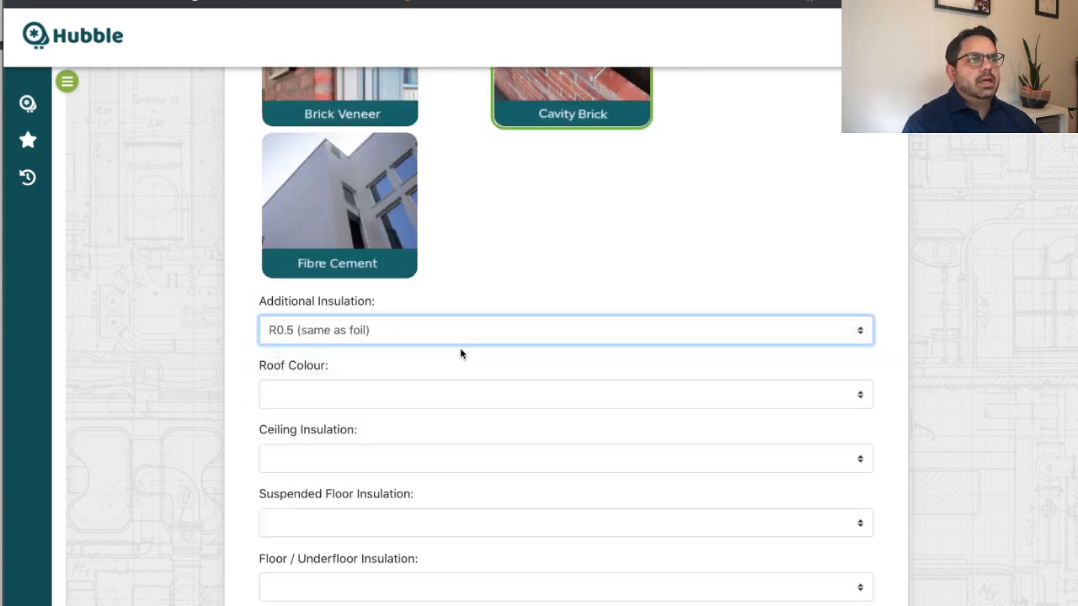
Set the roof colour to Medium and the ceiling insulation to Ins R4.
left_click(443, 396)
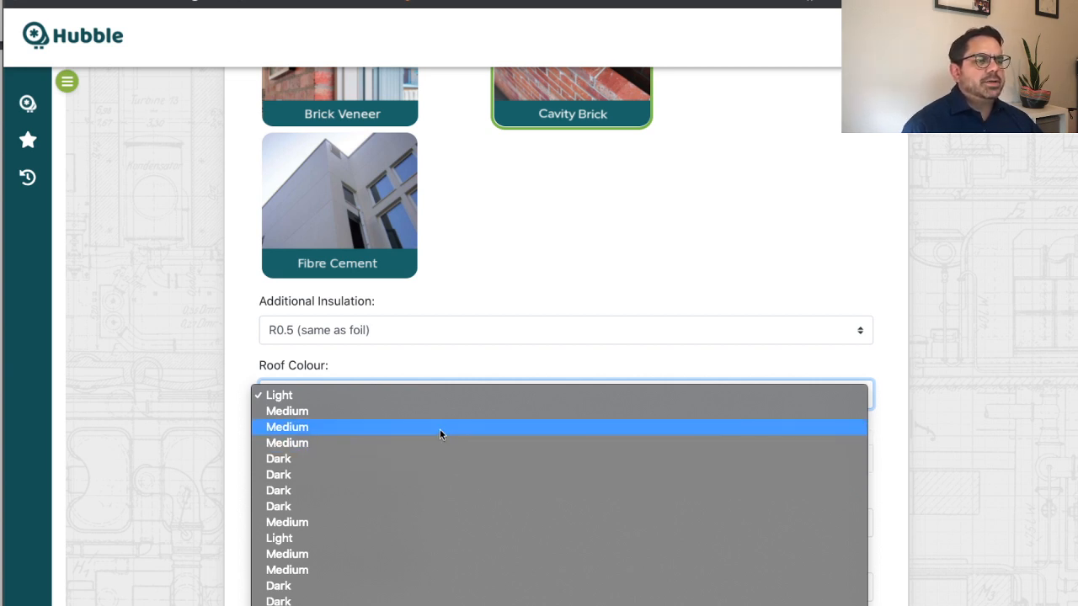
left_click(336, 428)
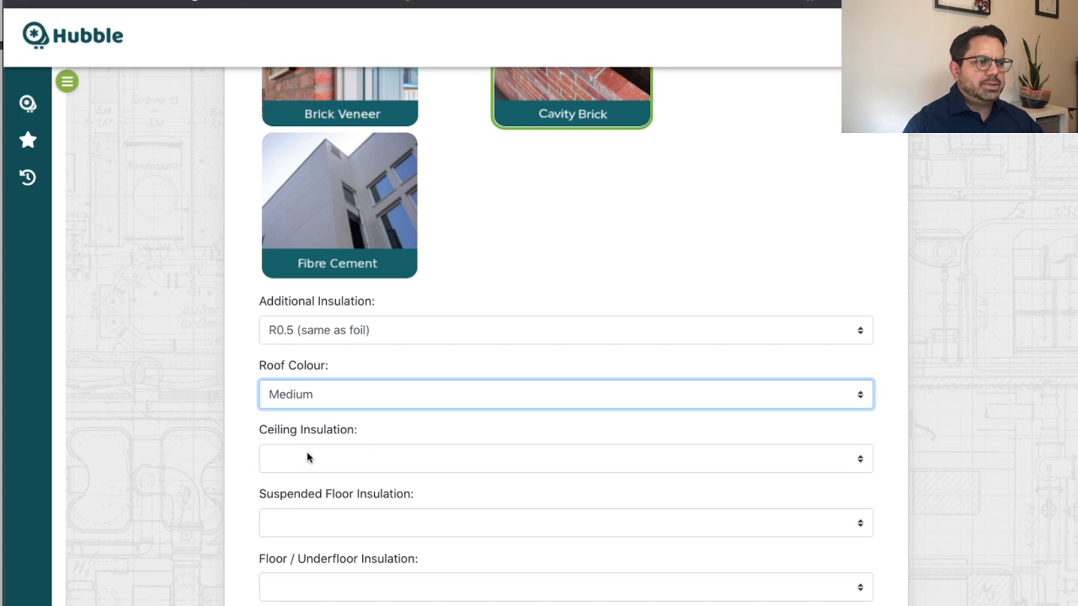
left_click(2, 367)
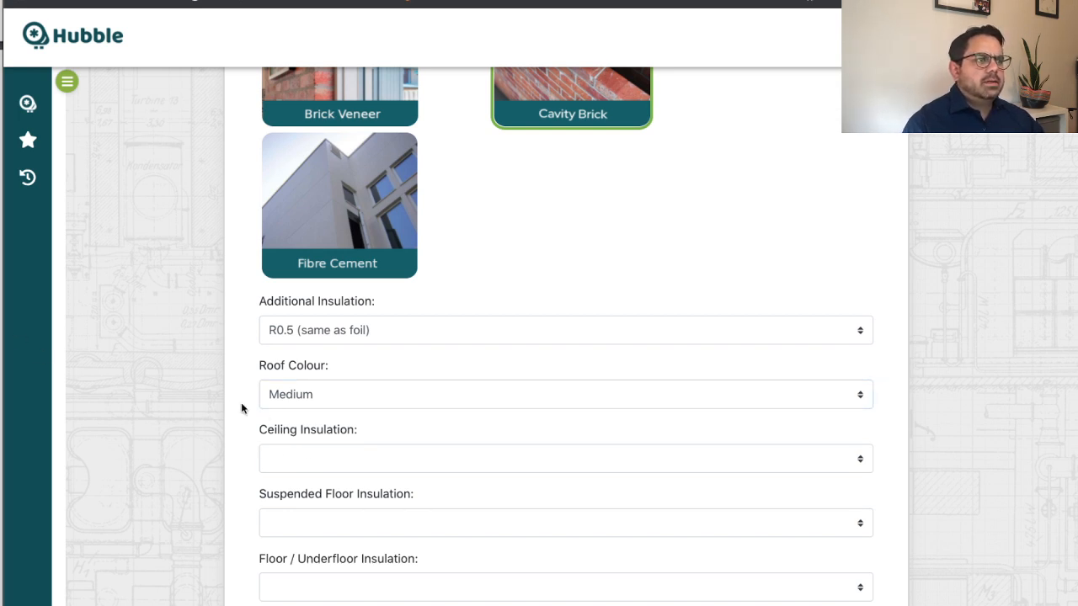
left_click(324, 460)
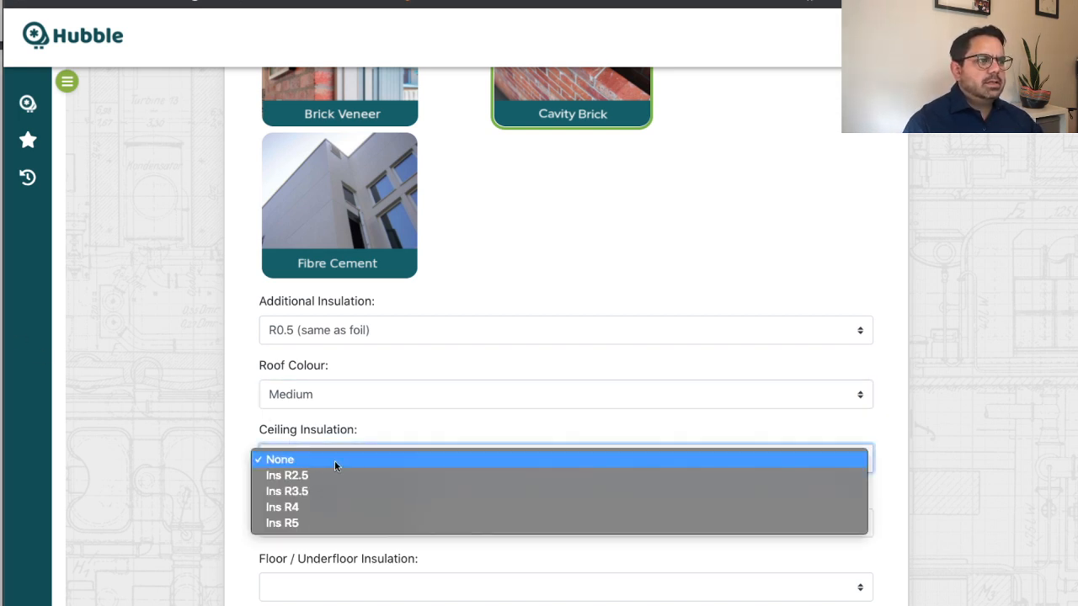
left_click(337, 507)
Set both the suspended floor insulation and the floor / underfloor insulation to None.
scroll(200, 450, "down", 1)
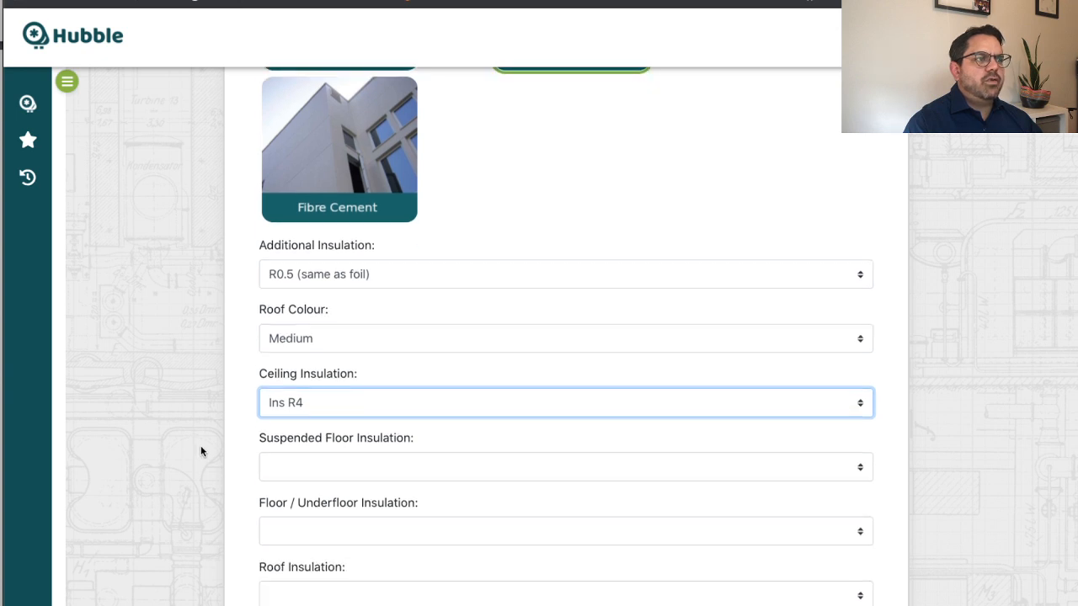
left_click(351, 471)
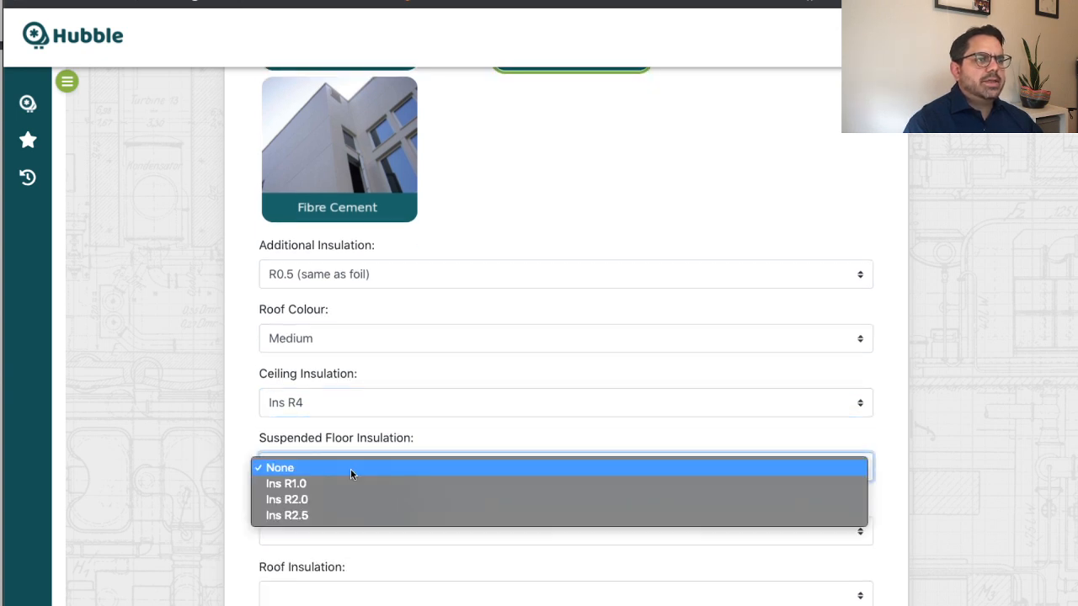
left_click(350, 469)
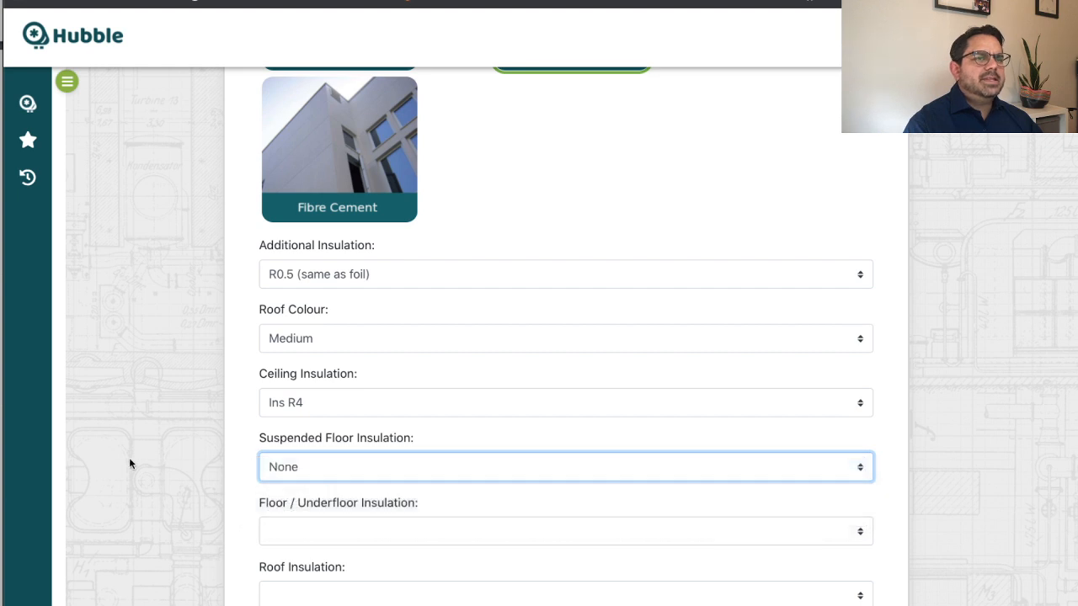
scroll(131, 461, "up", 1)
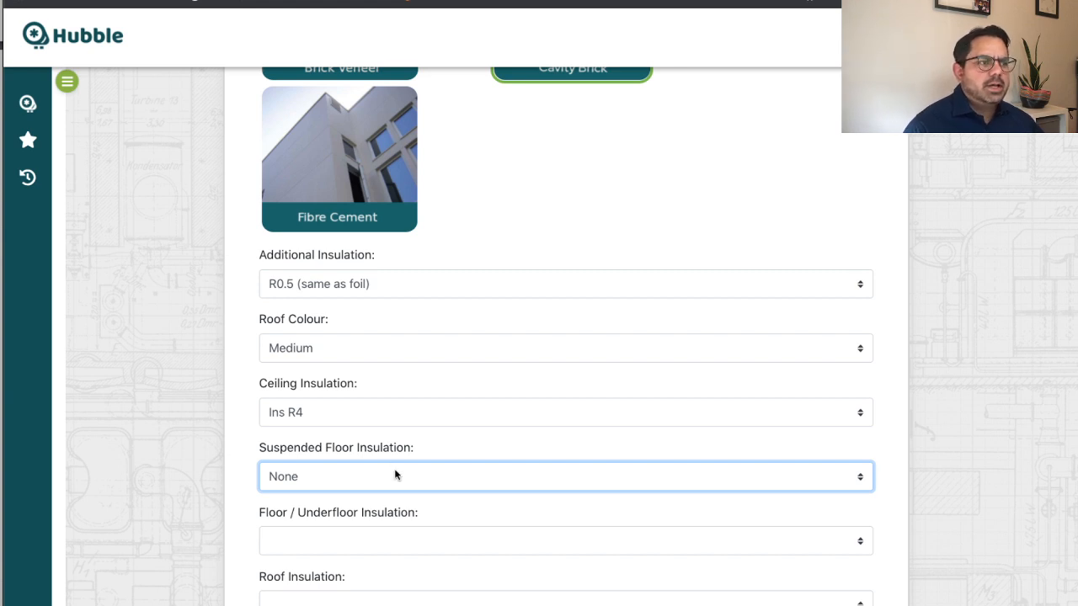
left_click(365, 539)
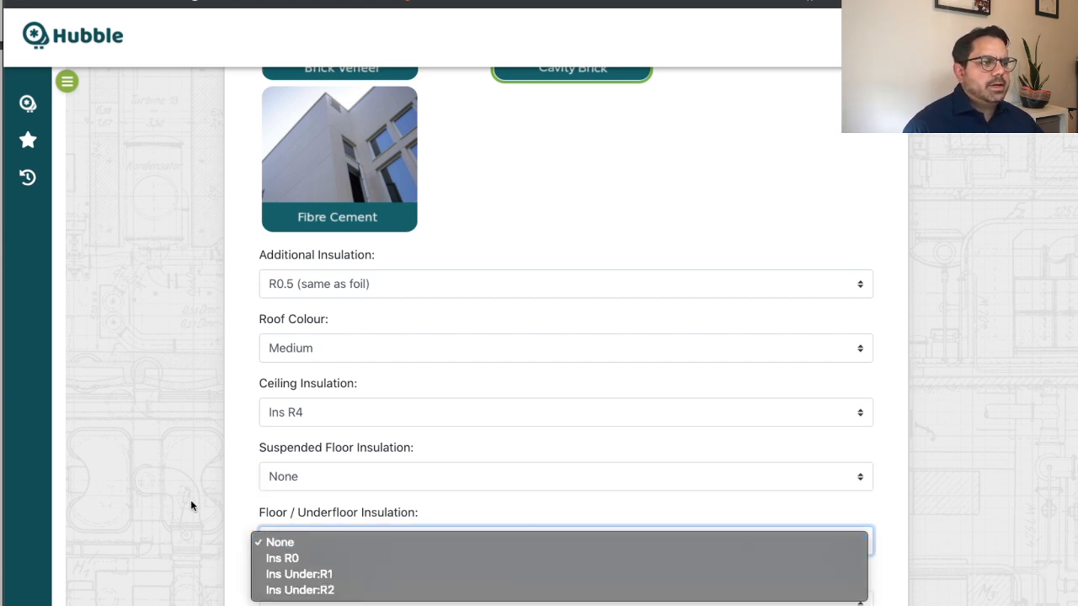
left_click(287, 543)
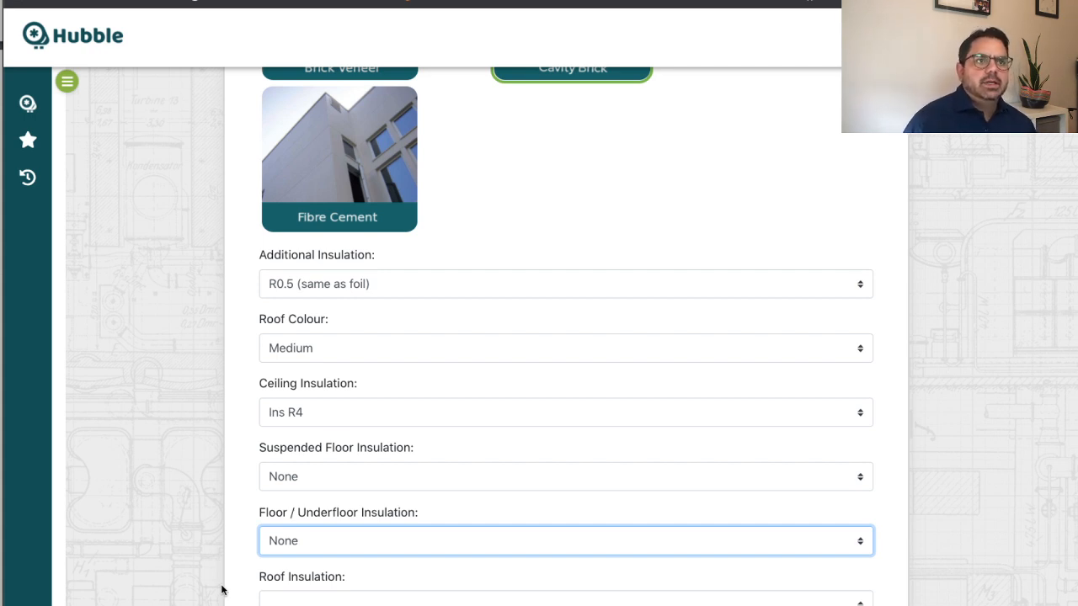
Set the roof insulation to None and continue to the Design section.
left_click(320, 603)
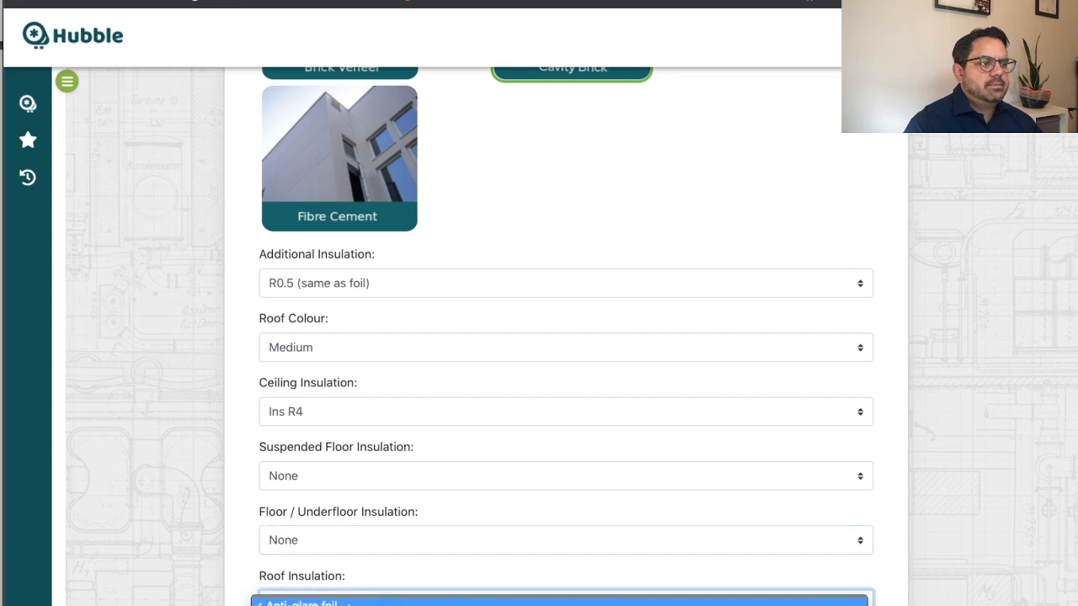
left_click(320, 605)
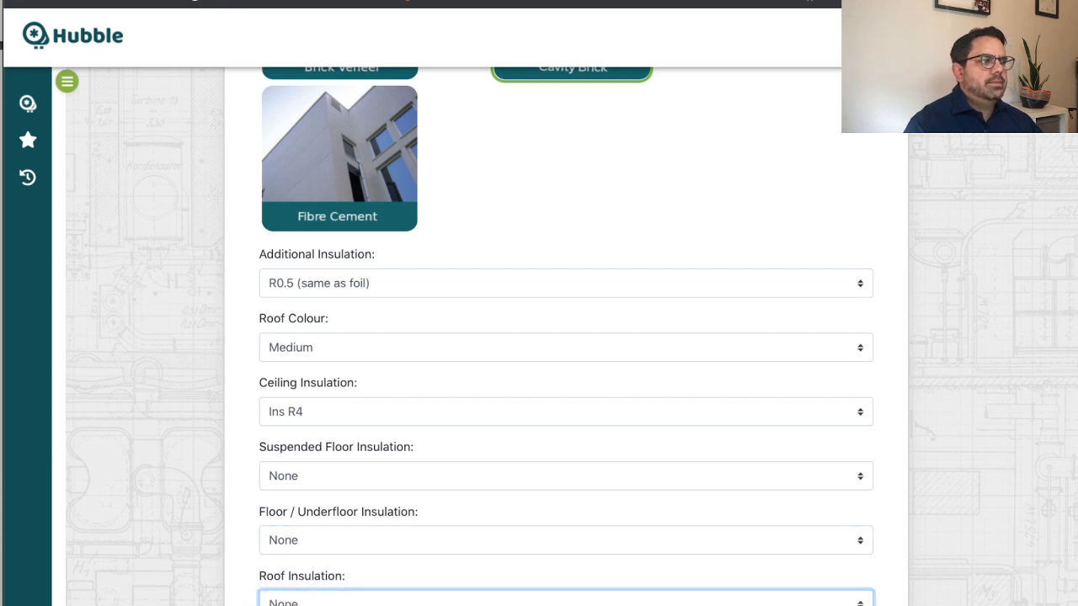
scroll(320, 603, "down", 1)
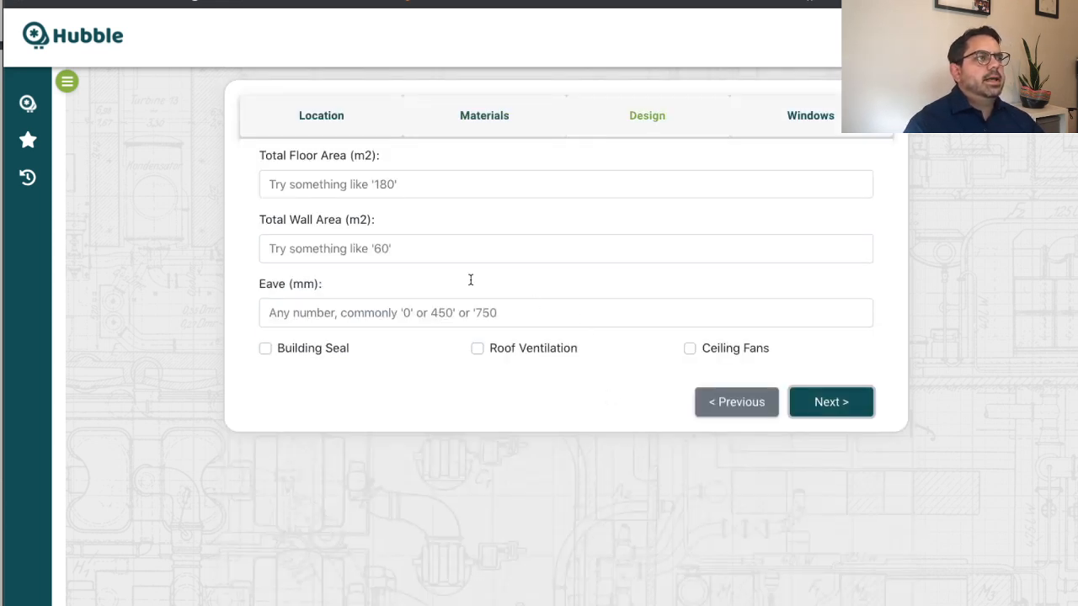
Enter the building dimensions: total floor area 180 m2, total wall area 80 m2 and eave 400 mm.
left_click(387, 189)
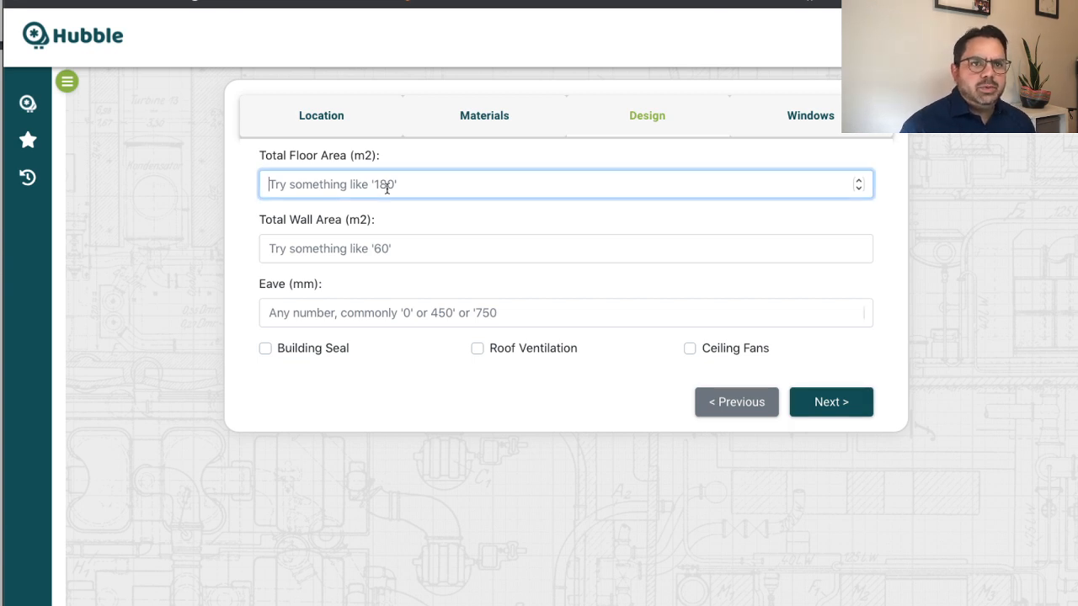
type("180")
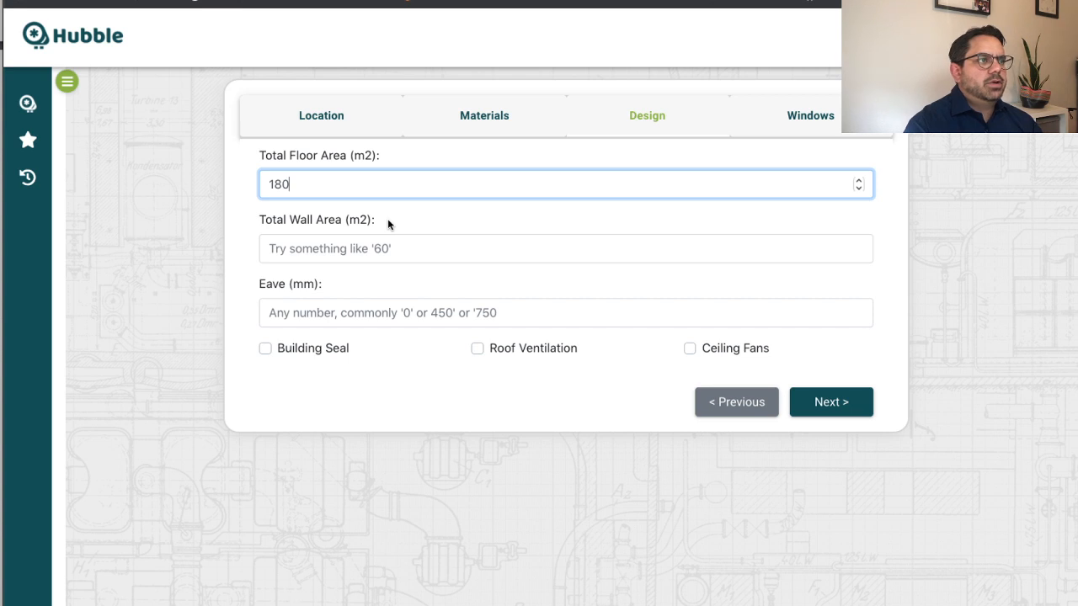
left_click(356, 248)
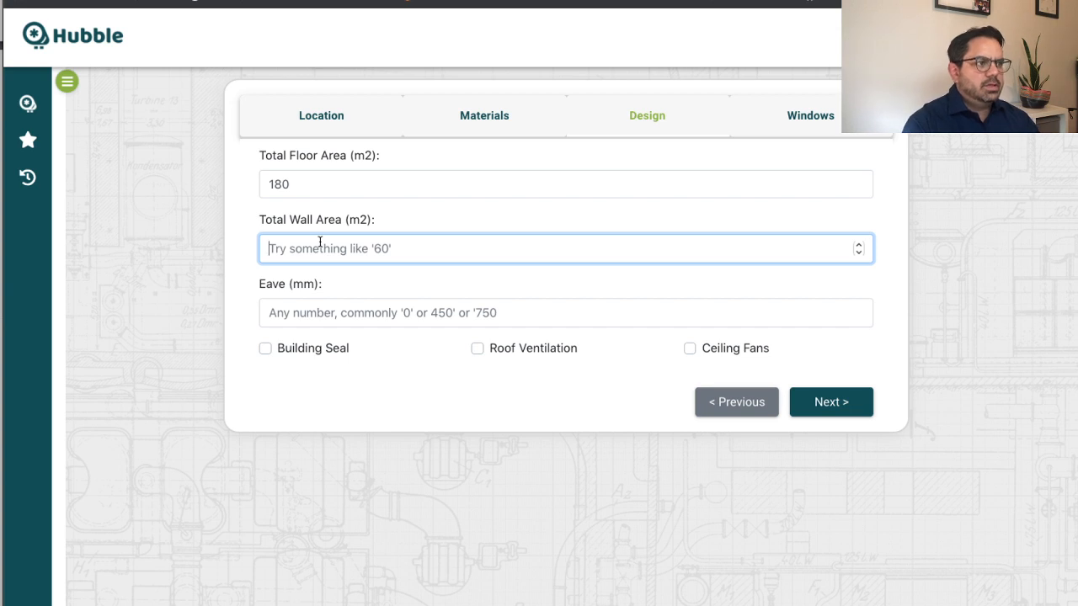
type("80")
left_click(321, 313)
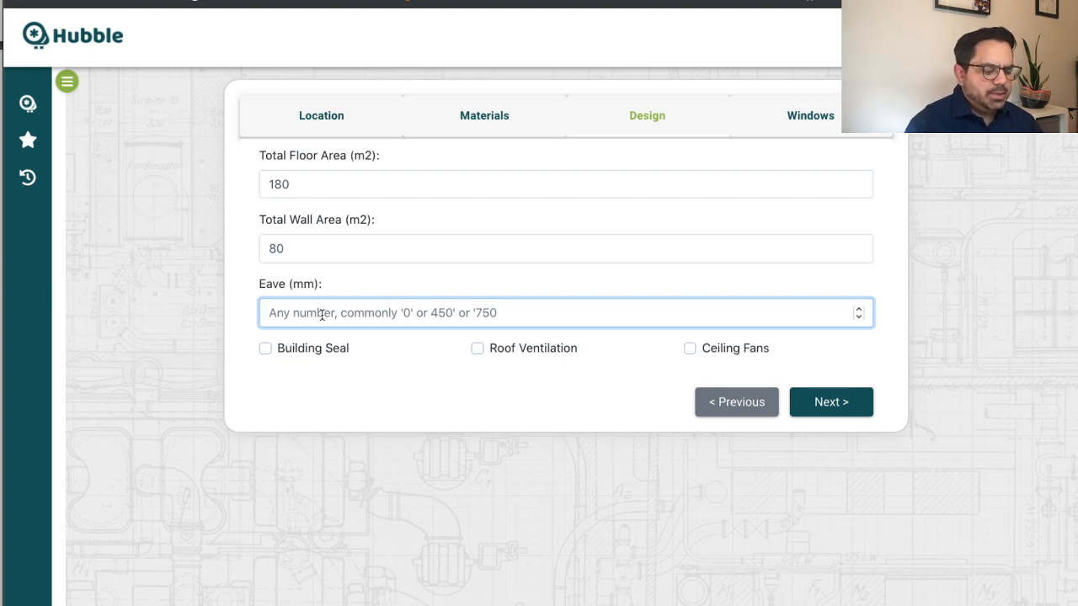
type("400")
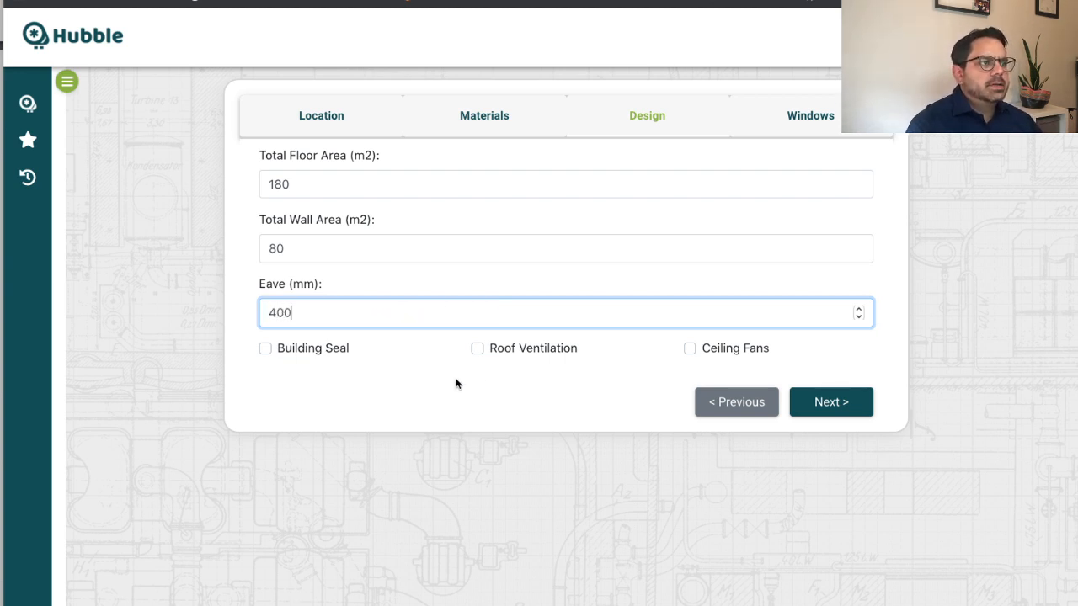
Enable Building Seal and Ceiling Fans for the design, with Roof Ventilation switched off.
left_click(284, 353)
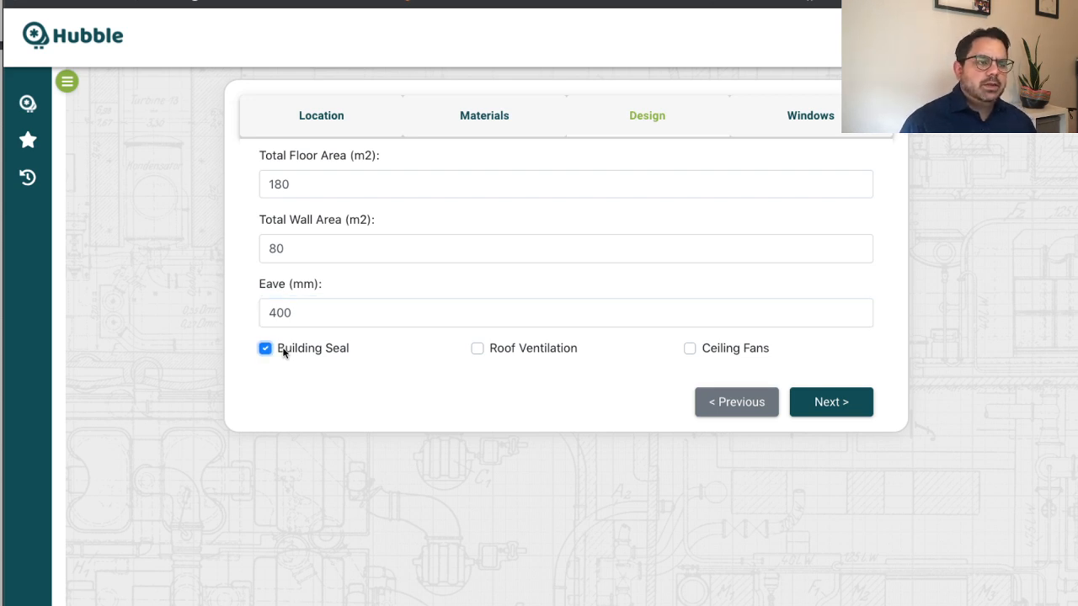
left_click(521, 352)
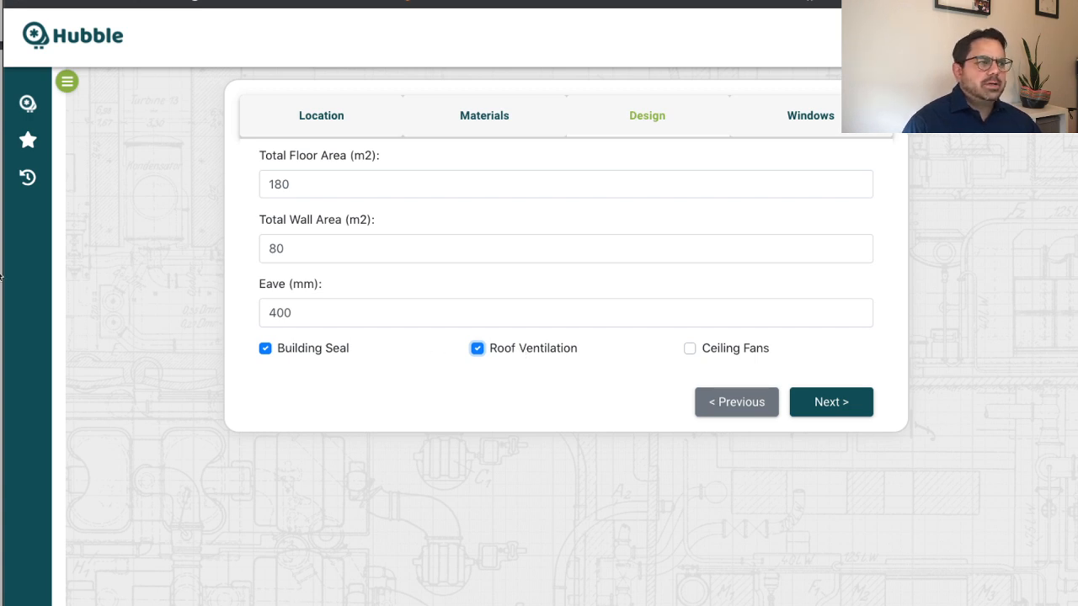
left_click(749, 353)
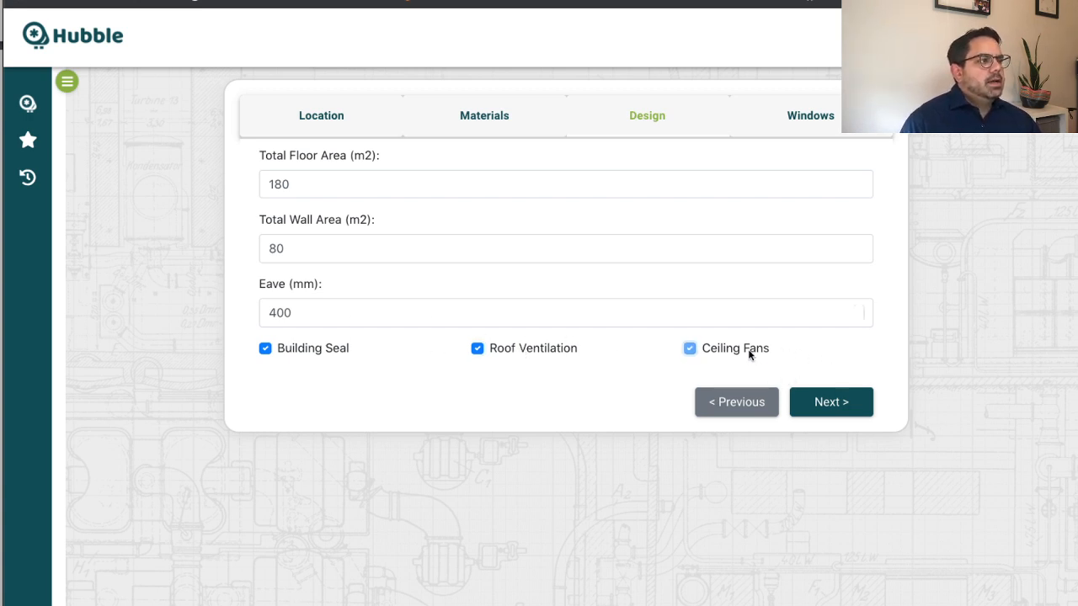
left_click(561, 355)
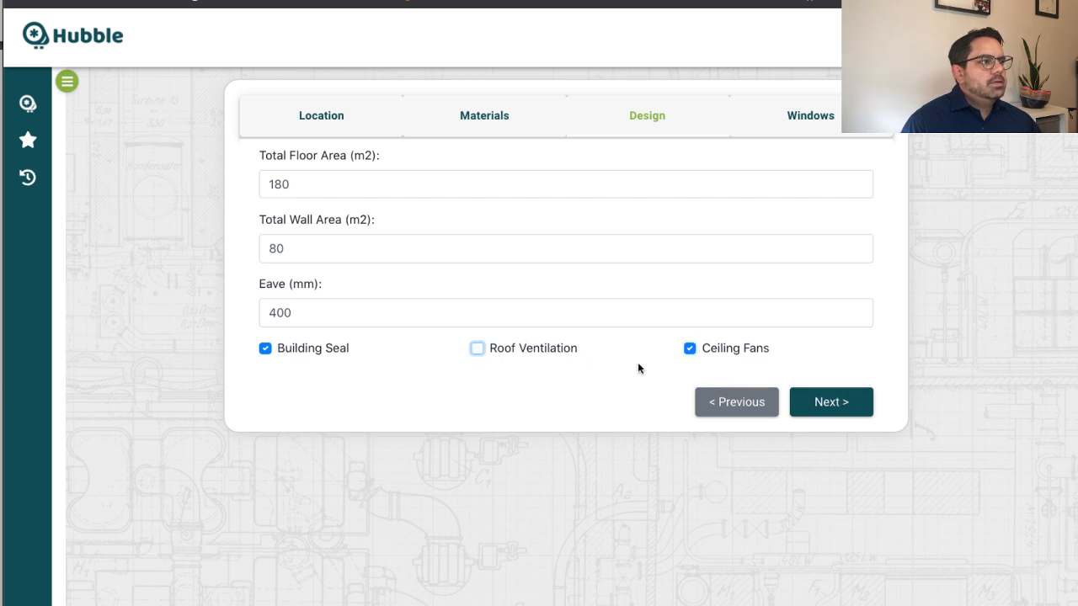
Continue to the Windows section and set the window areas to 15 m2 for north and 10 m2 for east.
left_click(823, 402)
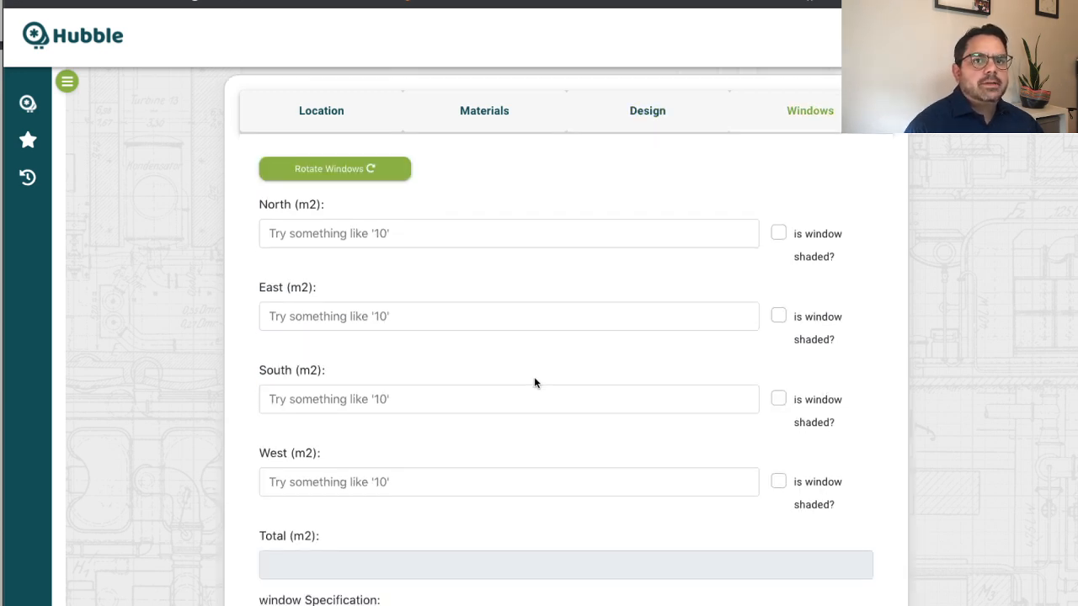
left_click(436, 233)
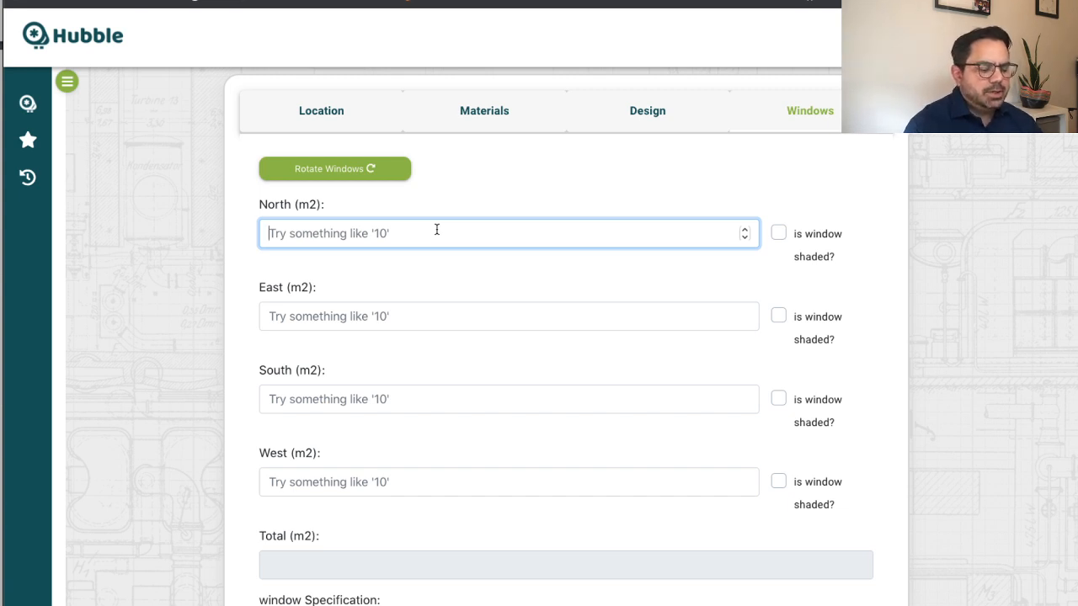
type("10")
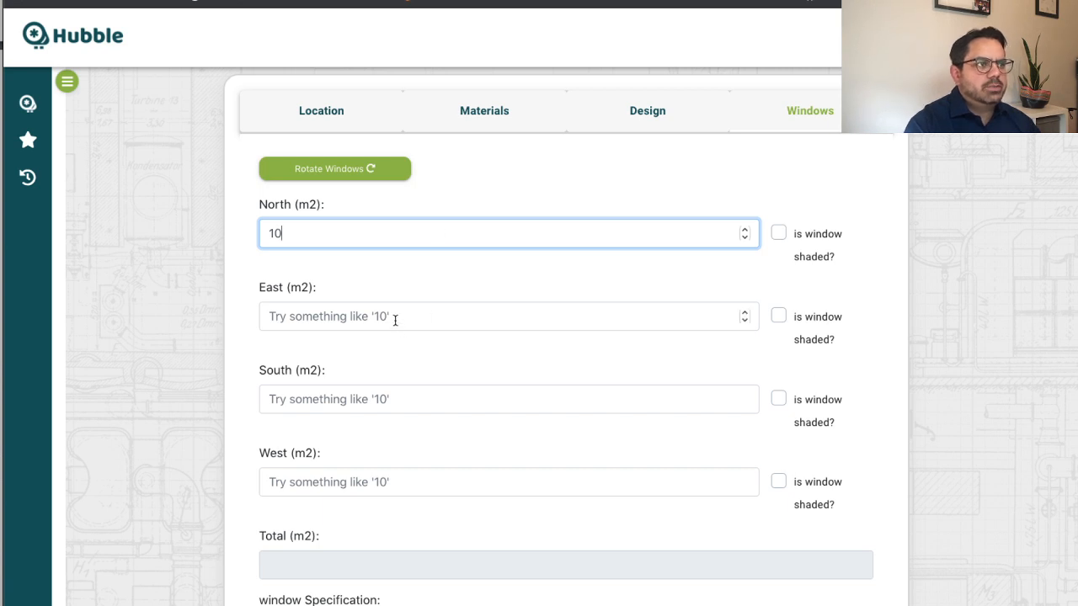
double_click(320, 234)
type("15")
left_click(332, 315)
type("10")
Set the south window area to 20 m2 and the west window area to 15 m2.
left_click(364, 399)
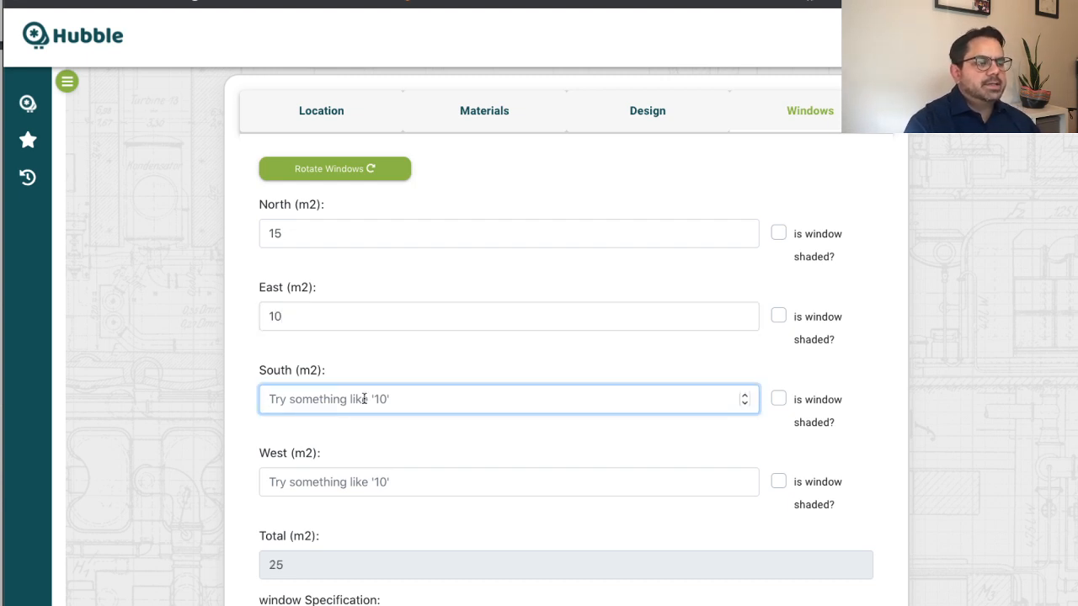
type("20")
left_click(340, 488)
type("15")
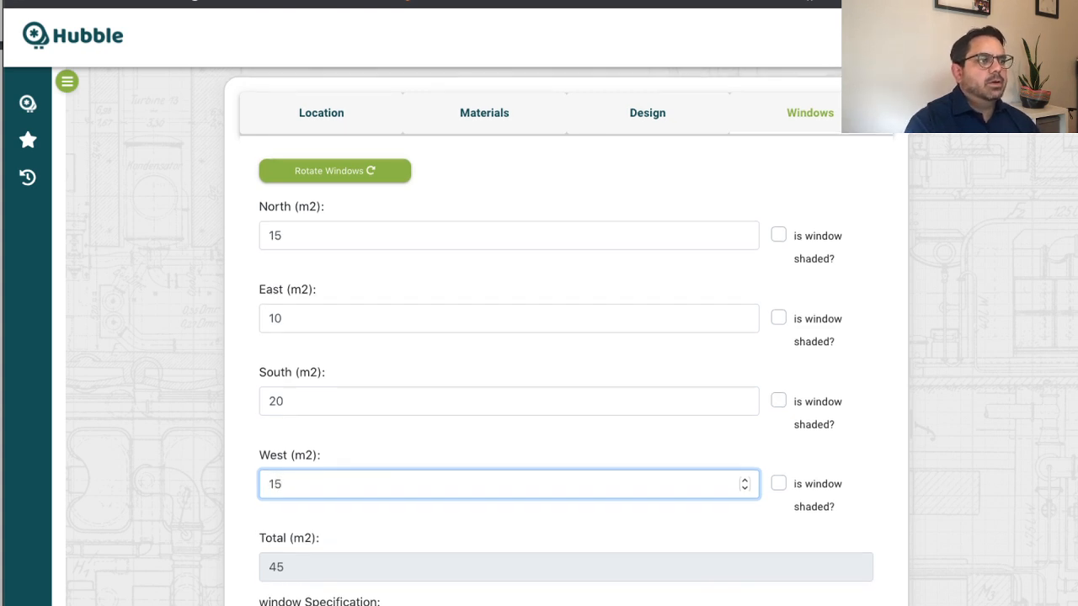
left_click(435, 517)
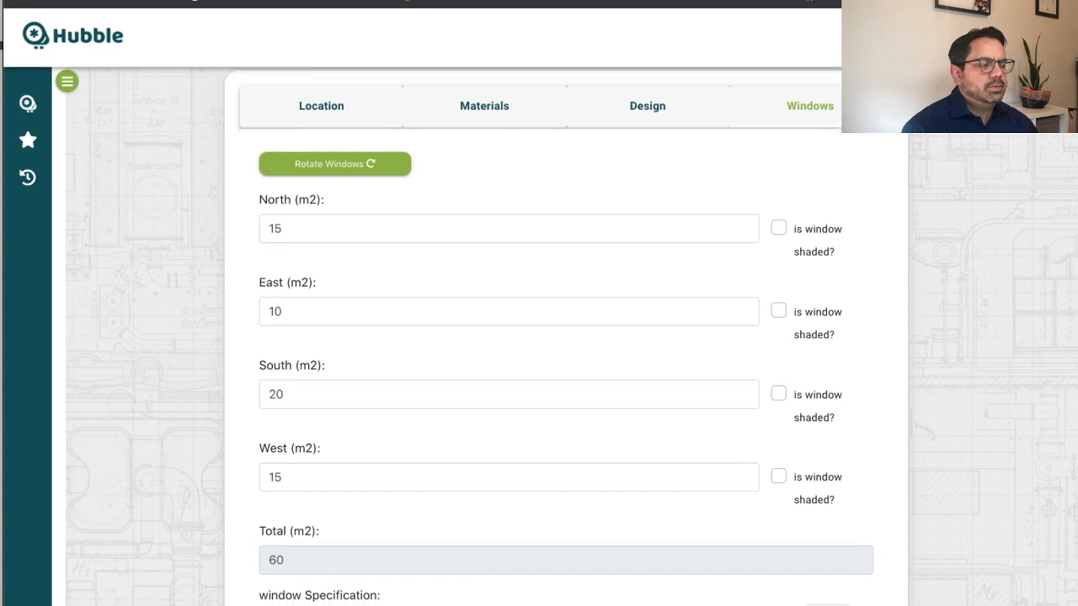
Examine the design's results, comparing its star rating with the minimum standard and checking the ten-year operational saving.
scroll(965, 469, "down", 2)
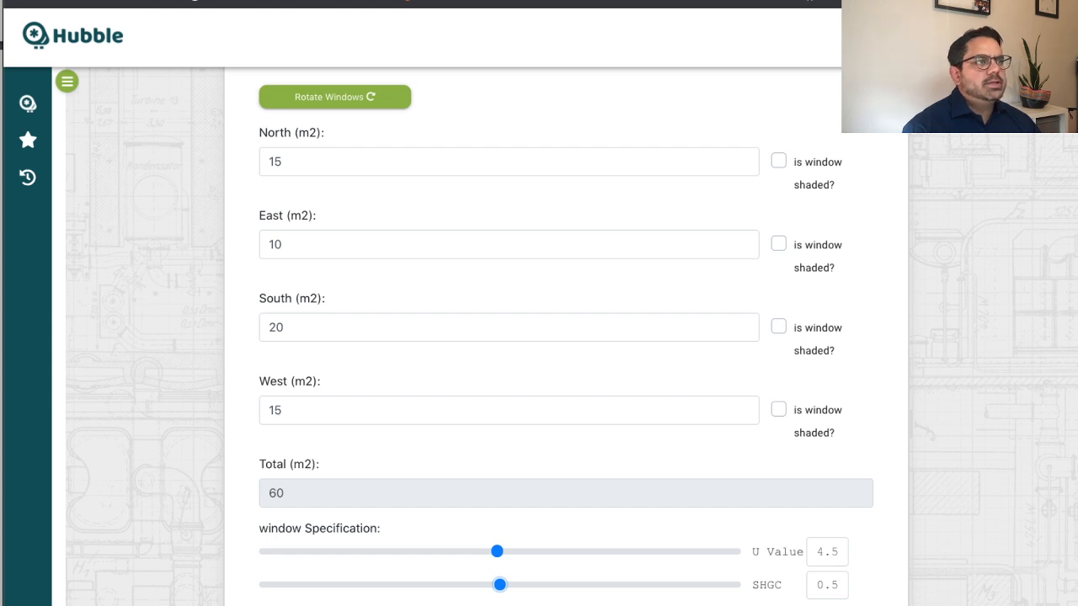
scroll(979, 472, "up", 2)
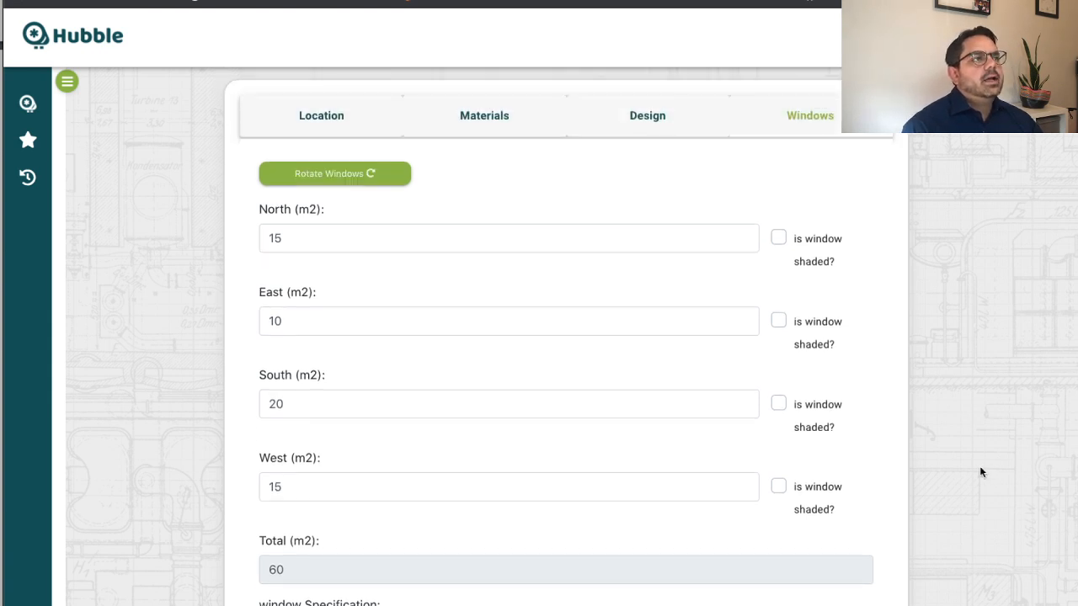
mouse_move(60, 379)
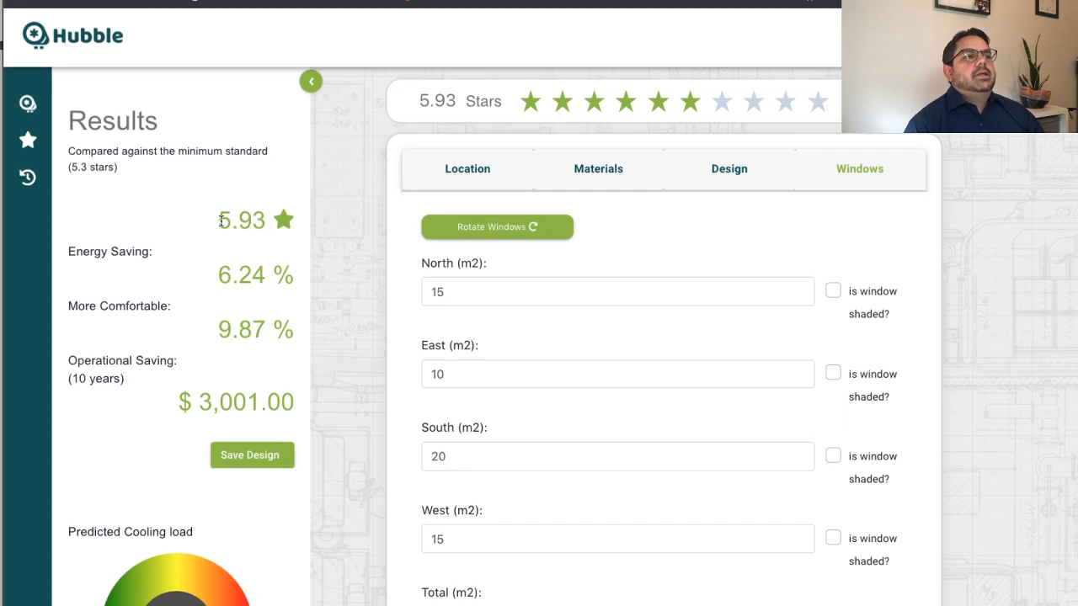
left_click_drag(220, 220, 264, 222)
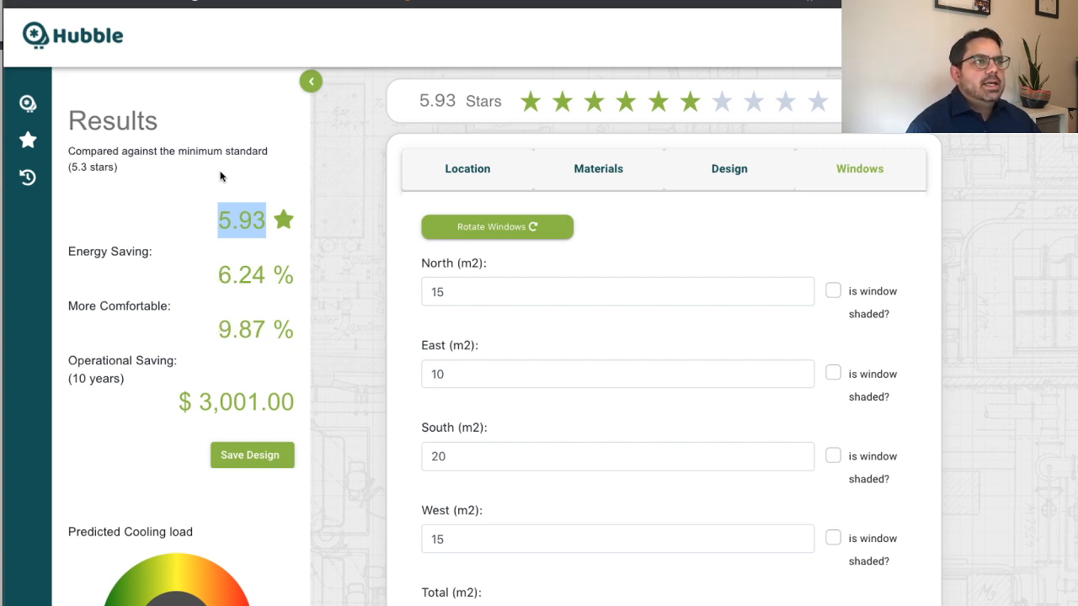
left_click_drag(71, 166, 112, 172)
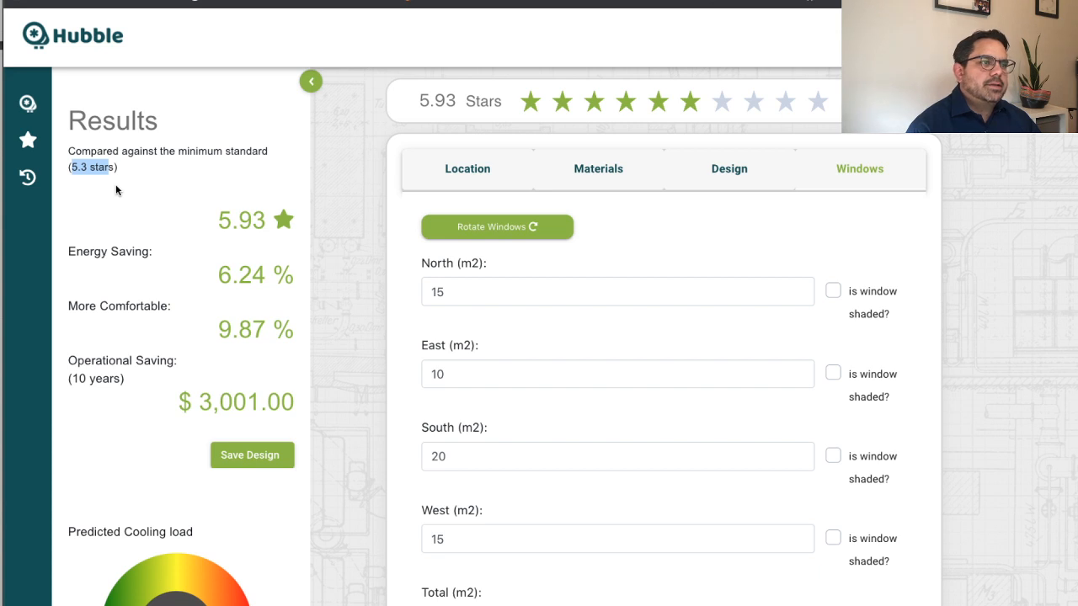
left_click(206, 409)
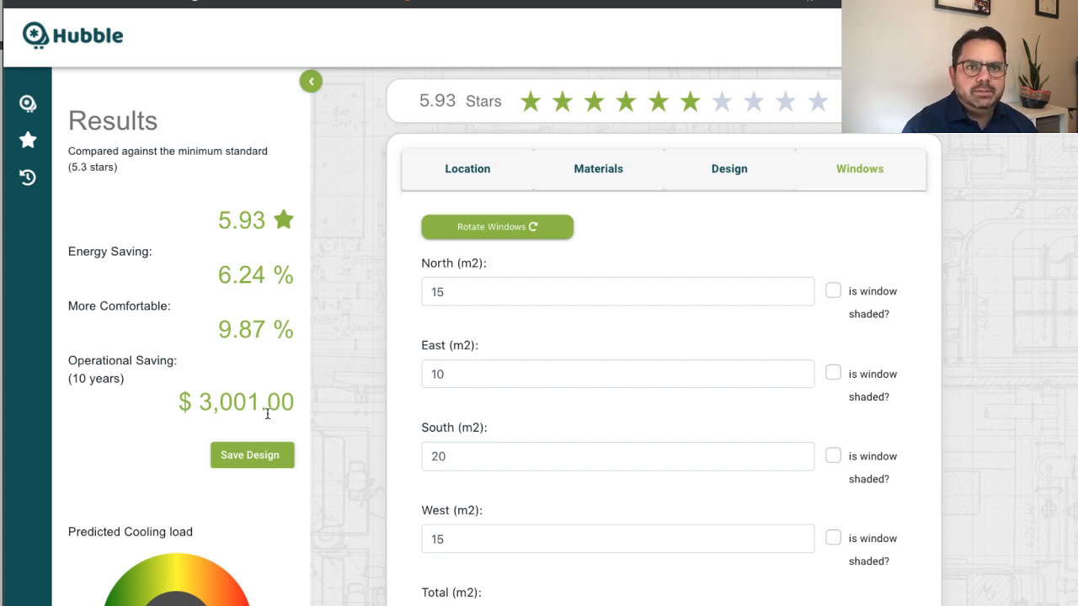
In the Materials section, set the additional insulation of the cavity brick walls to R1 with the results displayed alongside.
left_click(311, 81)
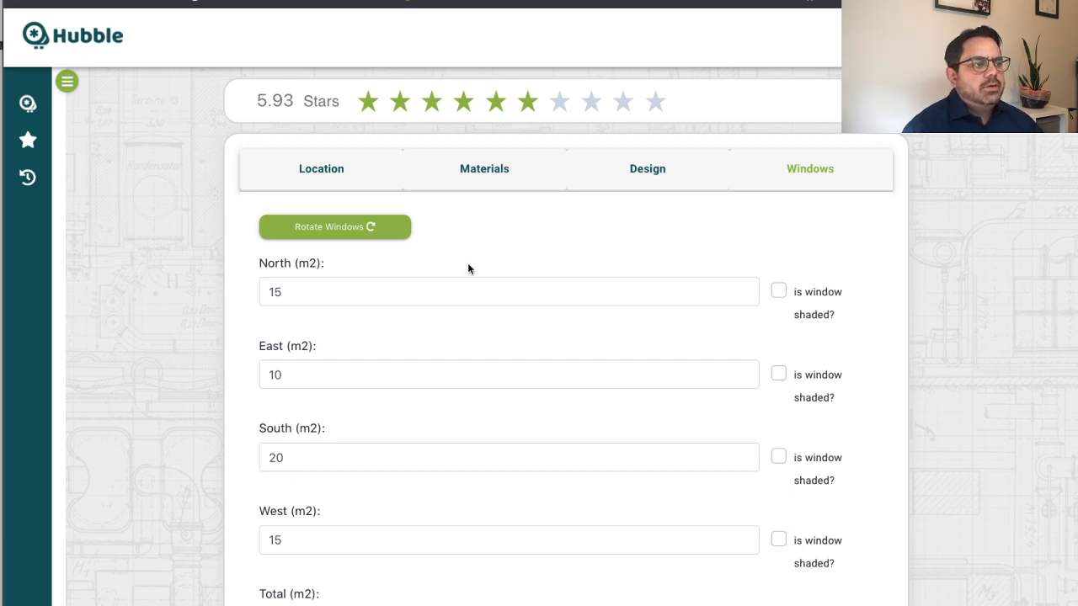
left_click(477, 171)
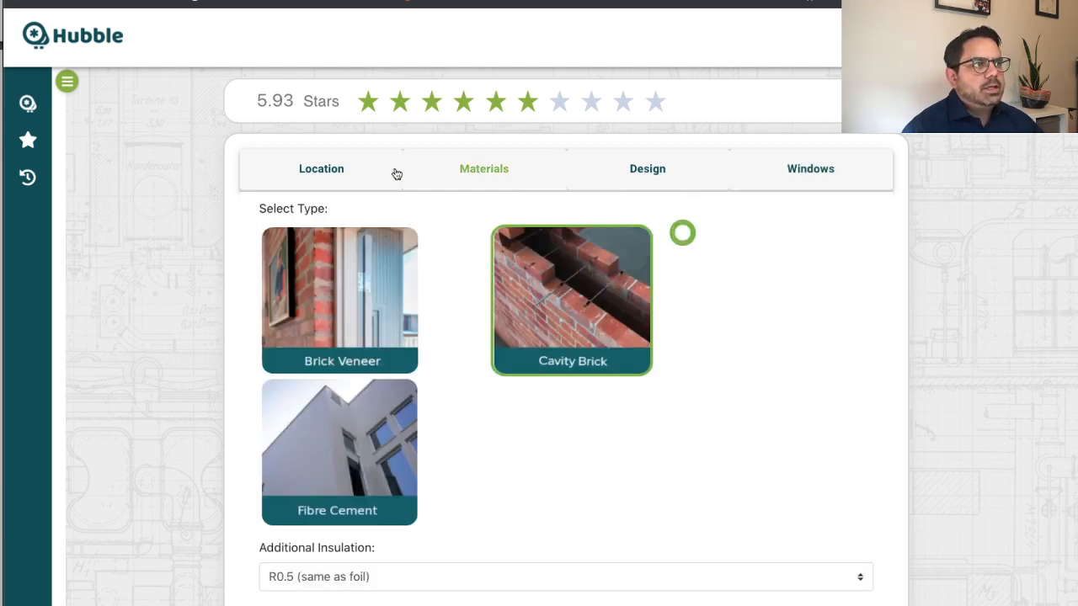
left_click(28, 103)
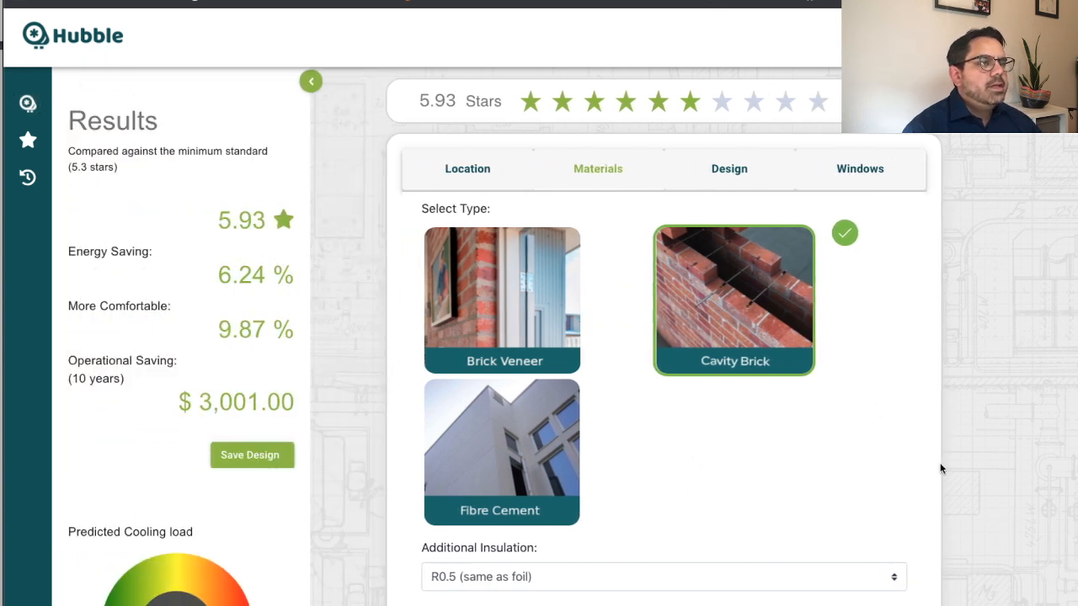
scroll(877, 460, "down", 1)
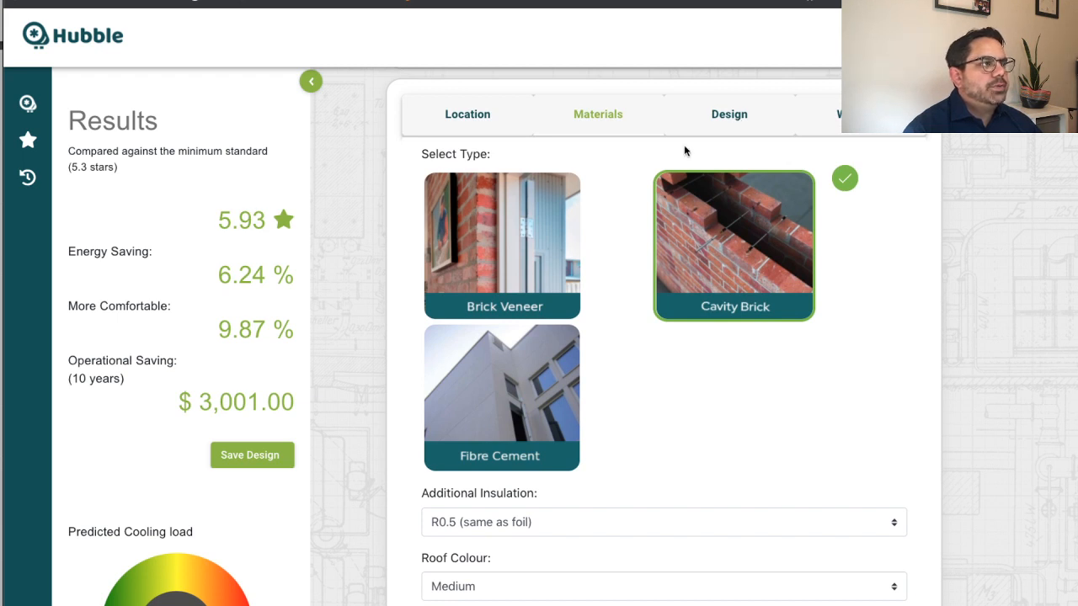
scroll(691, 503, "down", 1)
scroll(690, 503, "down", 3)
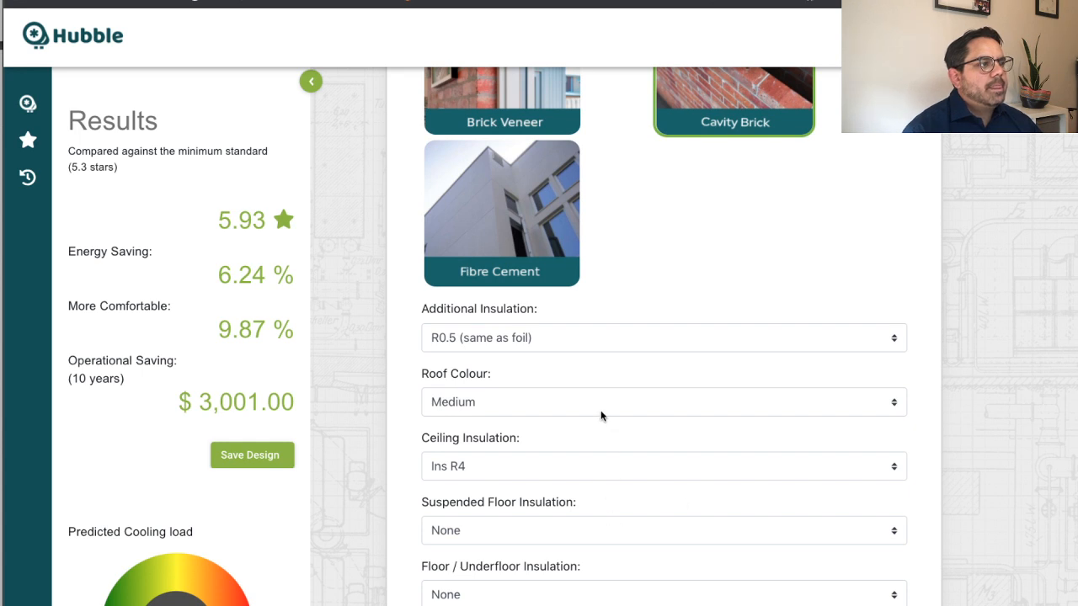
left_click(593, 327)
left_click(587, 353)
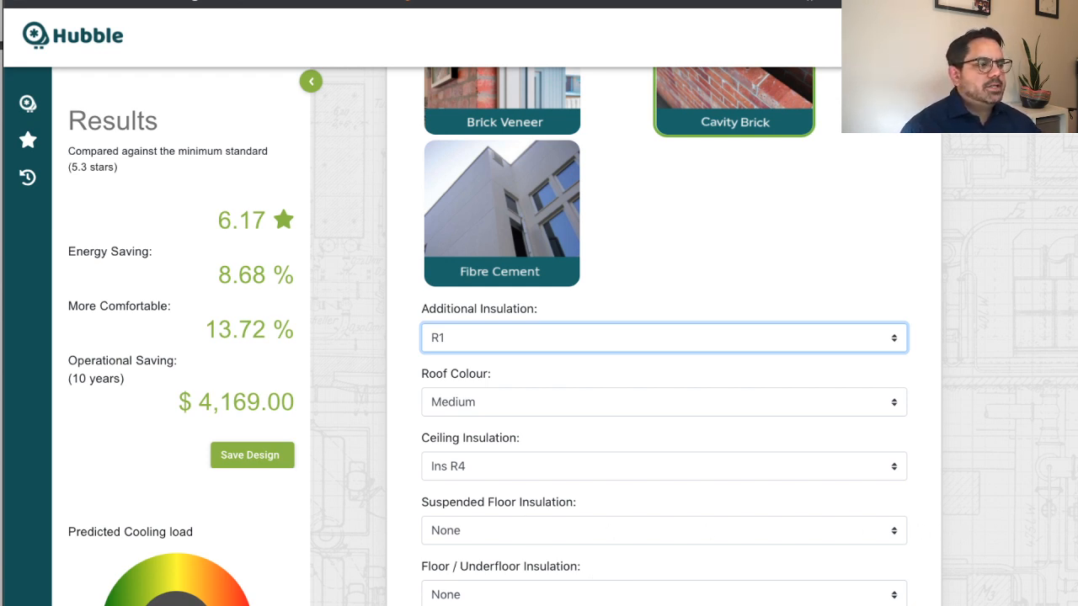
Switch to the presentation to look over the slide about the builder and homeowner portals, and return to Hubble.
key("super+Tab")
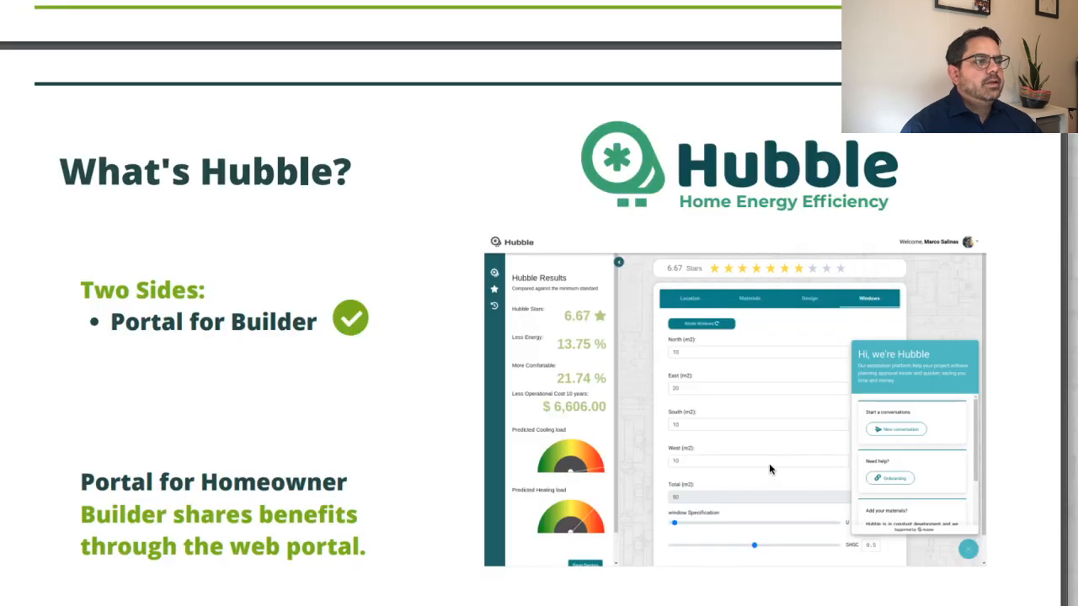
scroll(768, 474, "down", 4)
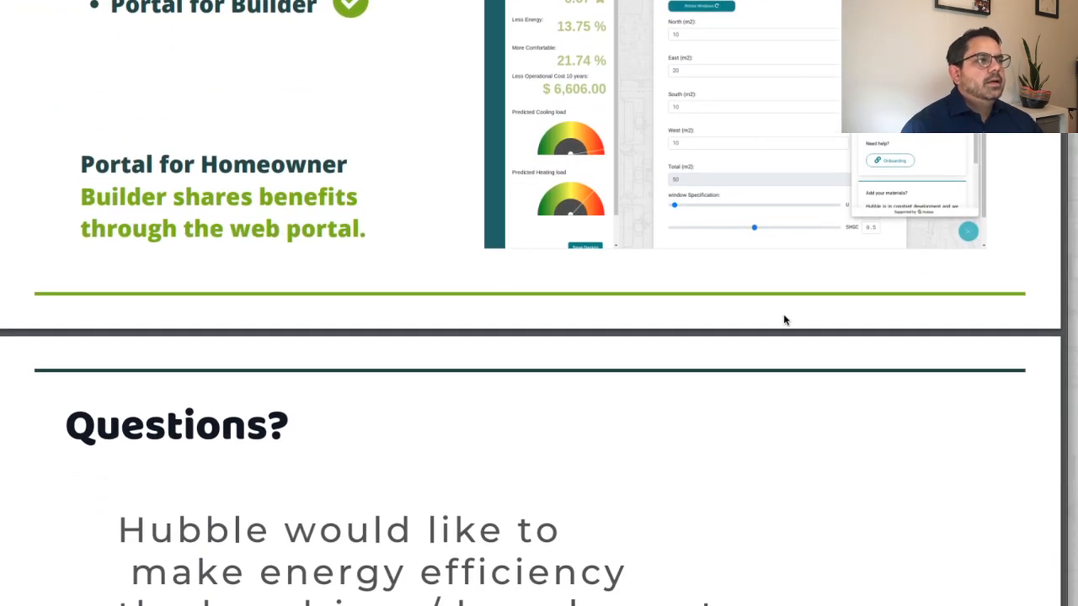
scroll(783, 318, "up", 2)
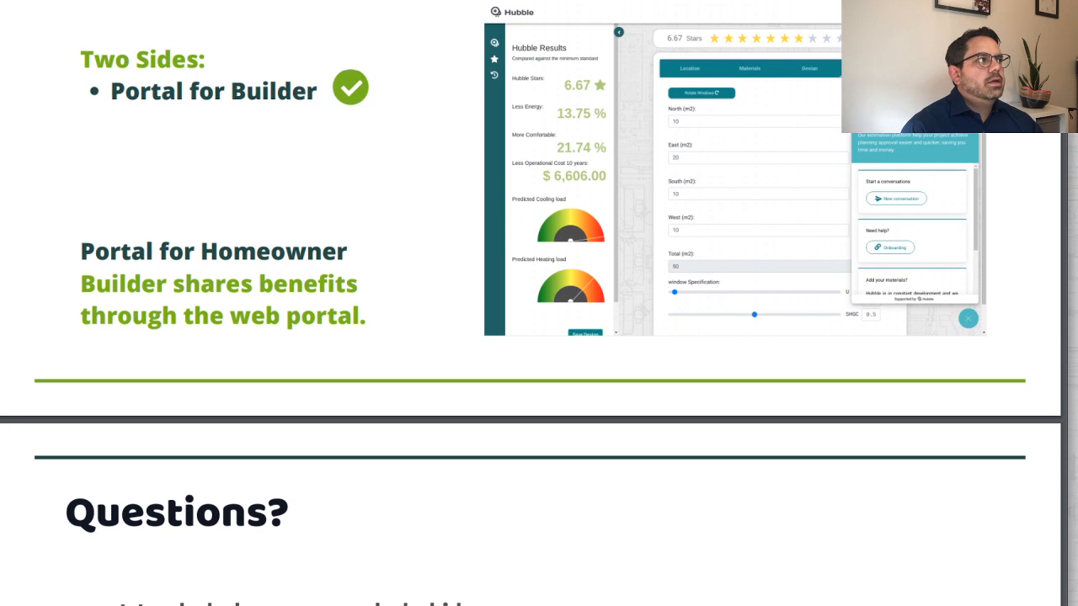
key("super+Tab")
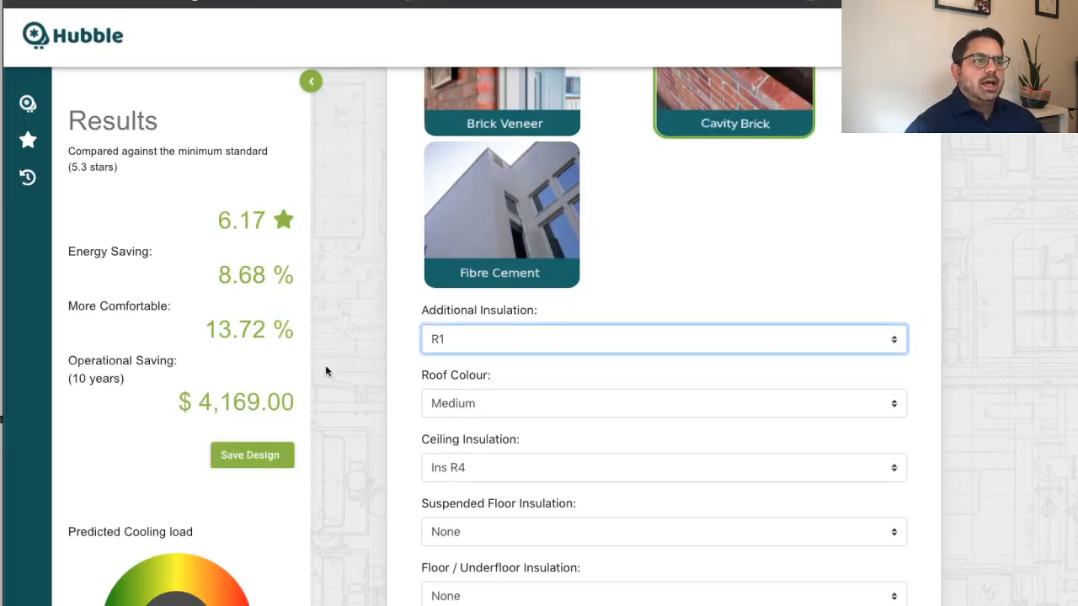
Examine the predicted cooling and heating load gauges in the results, and hide the results.
scroll(248, 541, "down", 3)
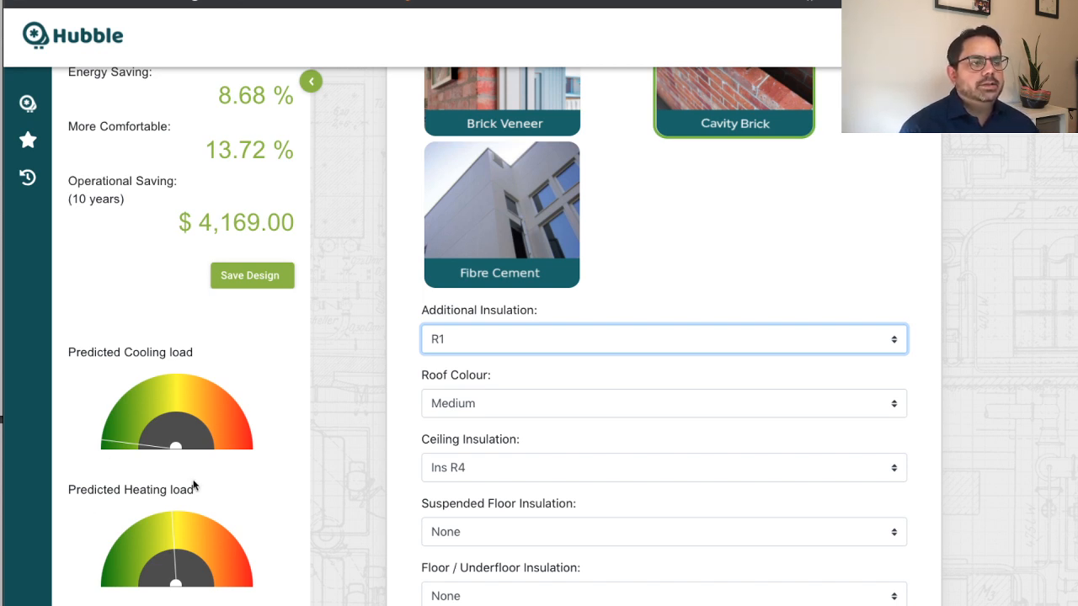
scroll(342, 300, "up", 2)
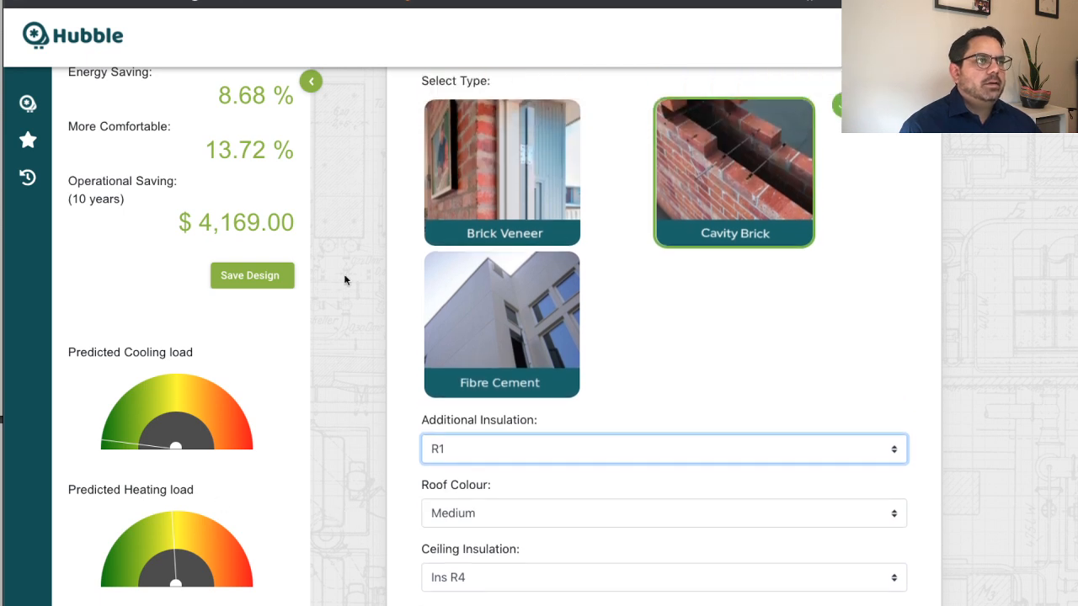
left_click(311, 81)
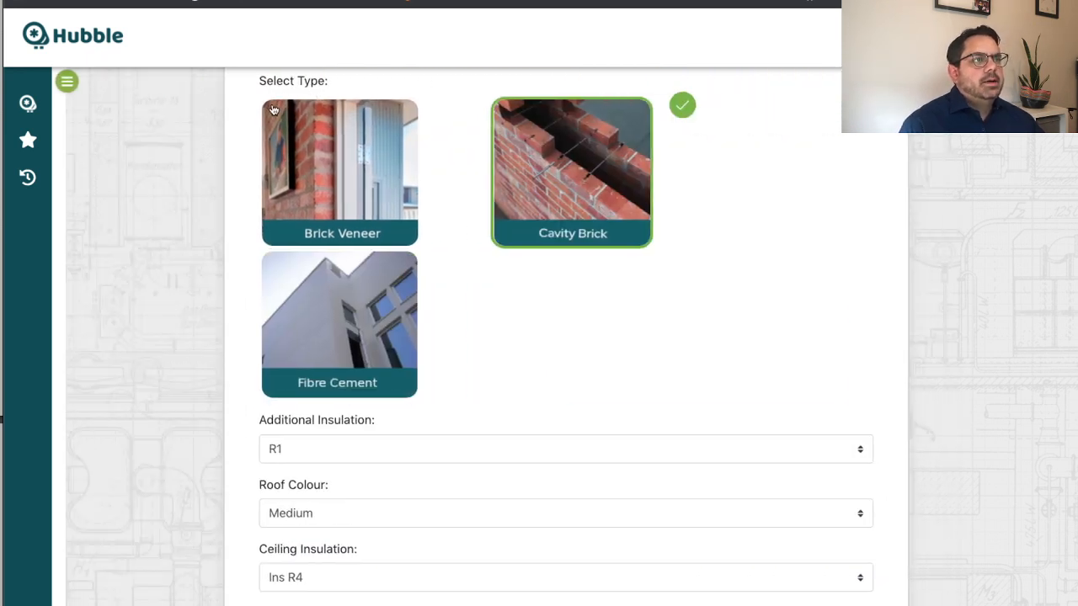
Set the north window area to 20 m2 in the Windows section and display the updated results.
scroll(568, 277, "up", 3)
left_click(796, 178)
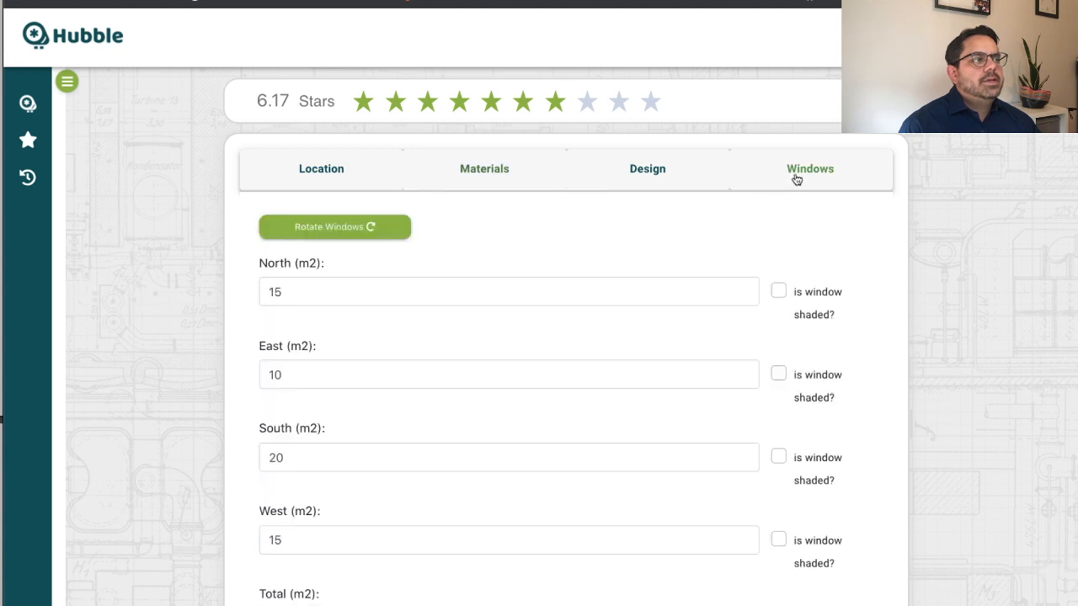
left_click(404, 288)
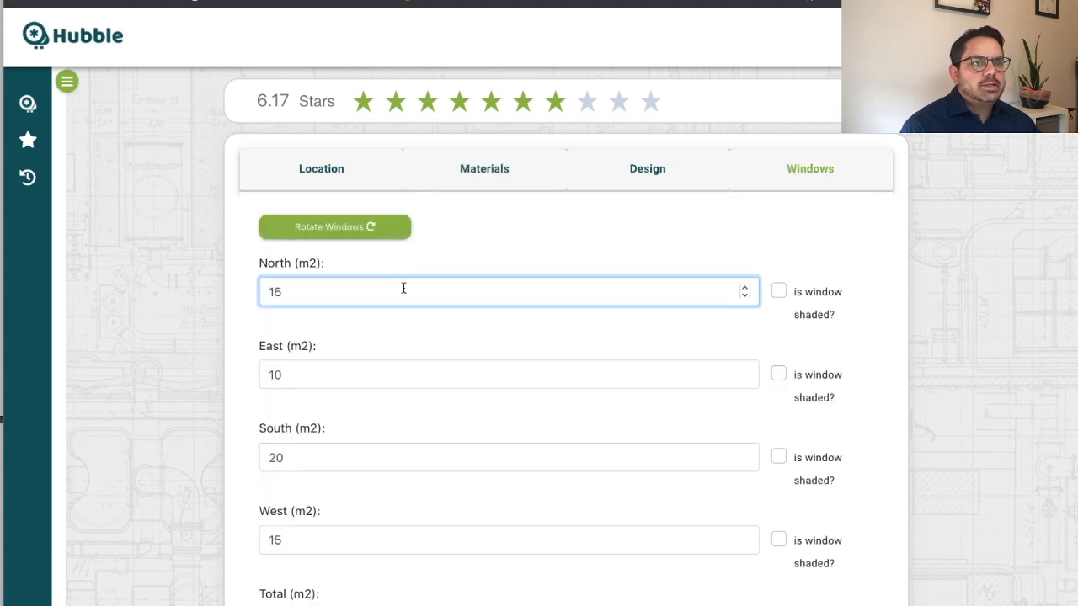
key("BackSpace")
key("BackSpace")
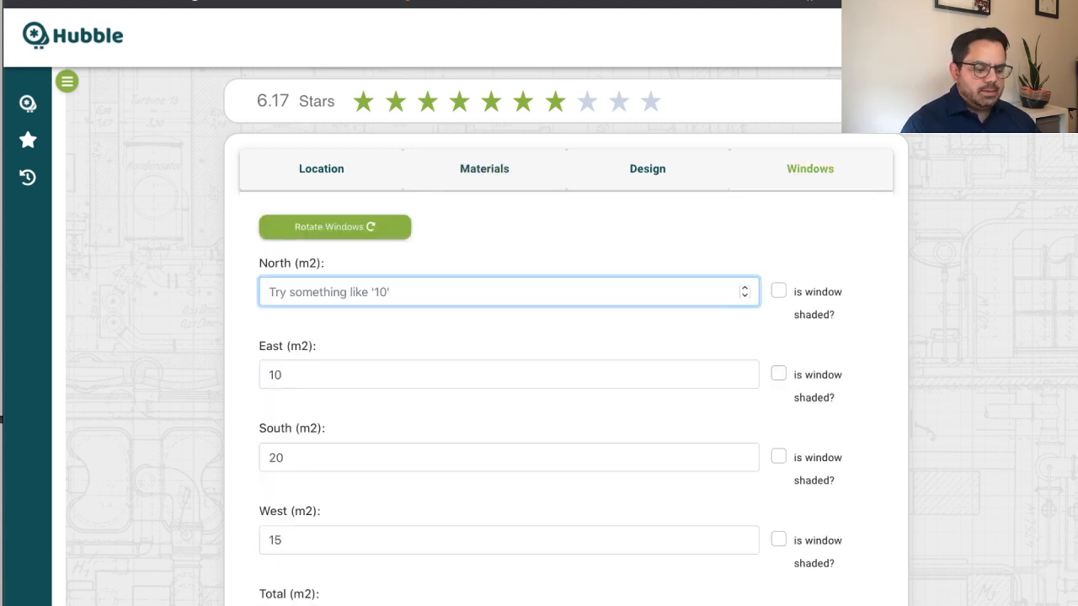
type("20")
left_click(27, 103)
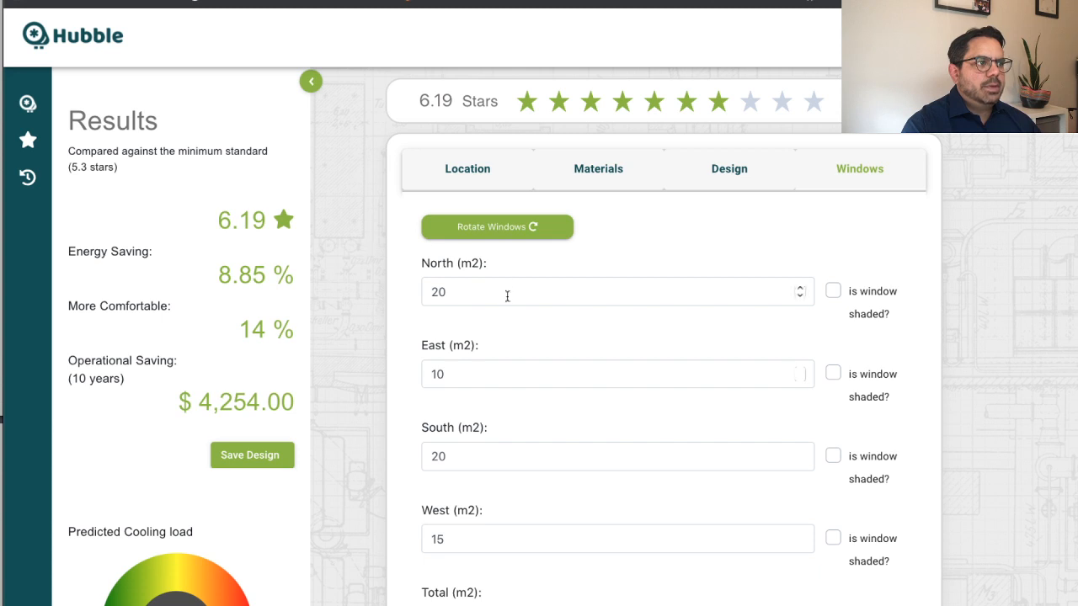
Set the south window area to 40 m2, apply it to the results, and hide the results.
double_click(464, 457)
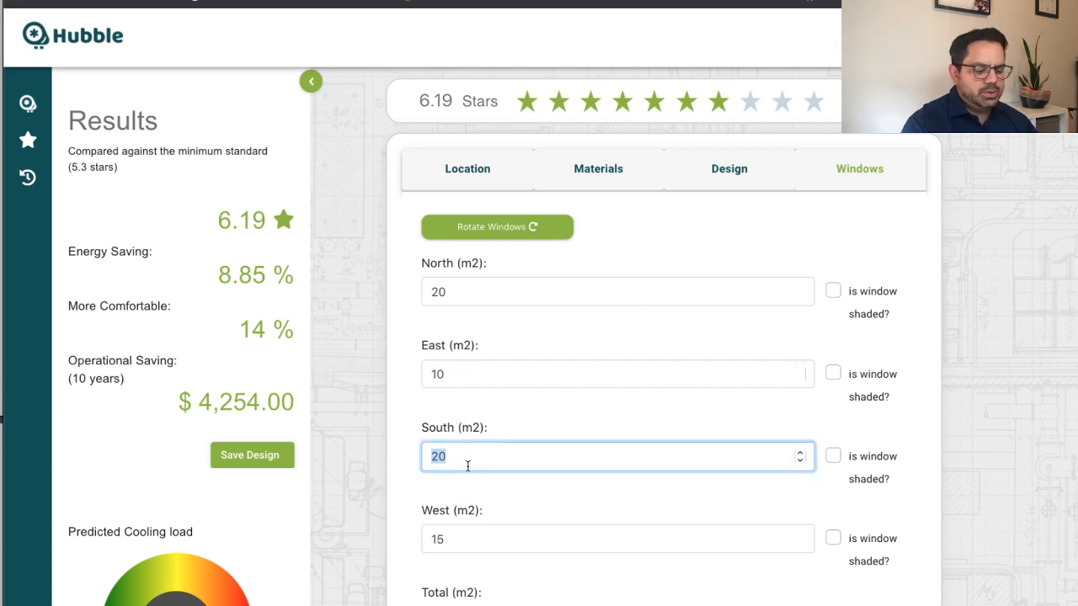
type("40")
left_click(368, 454)
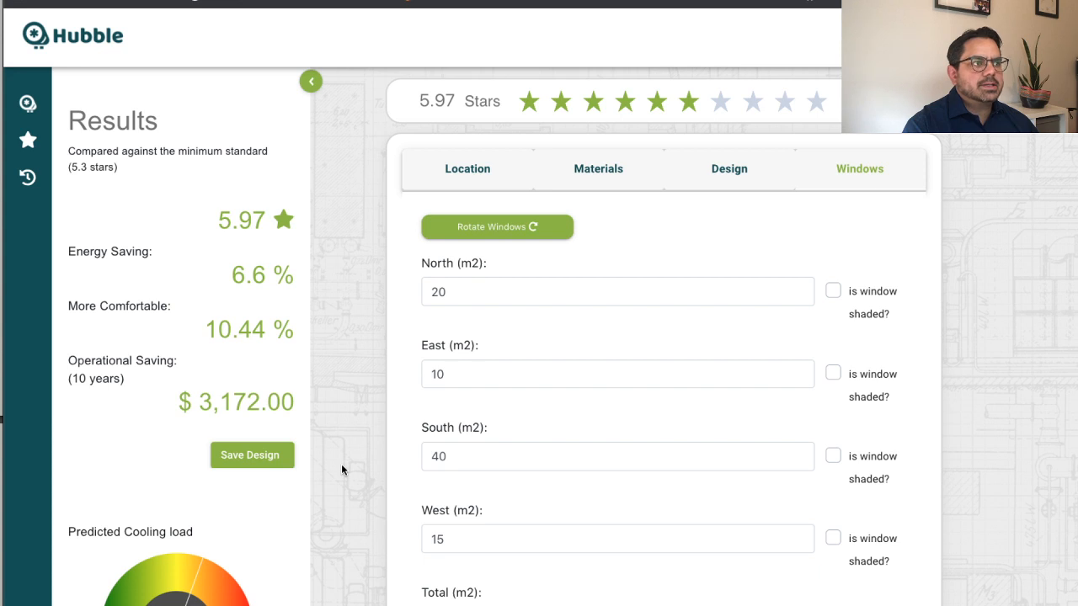
left_click(311, 80)
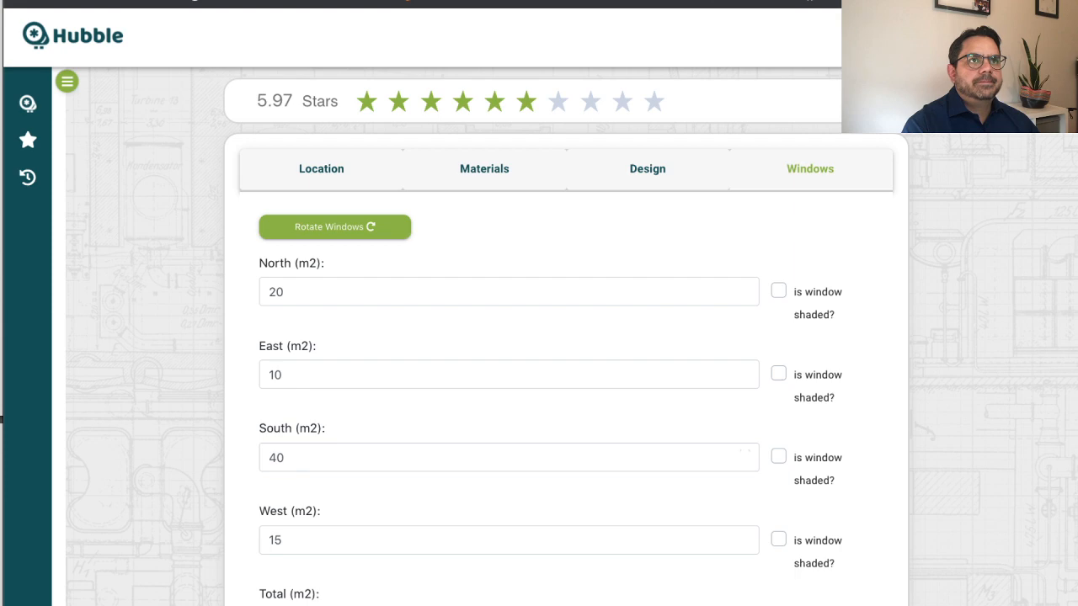
Switch to the presentation and display its Questions slide.
left_click(1, 282)
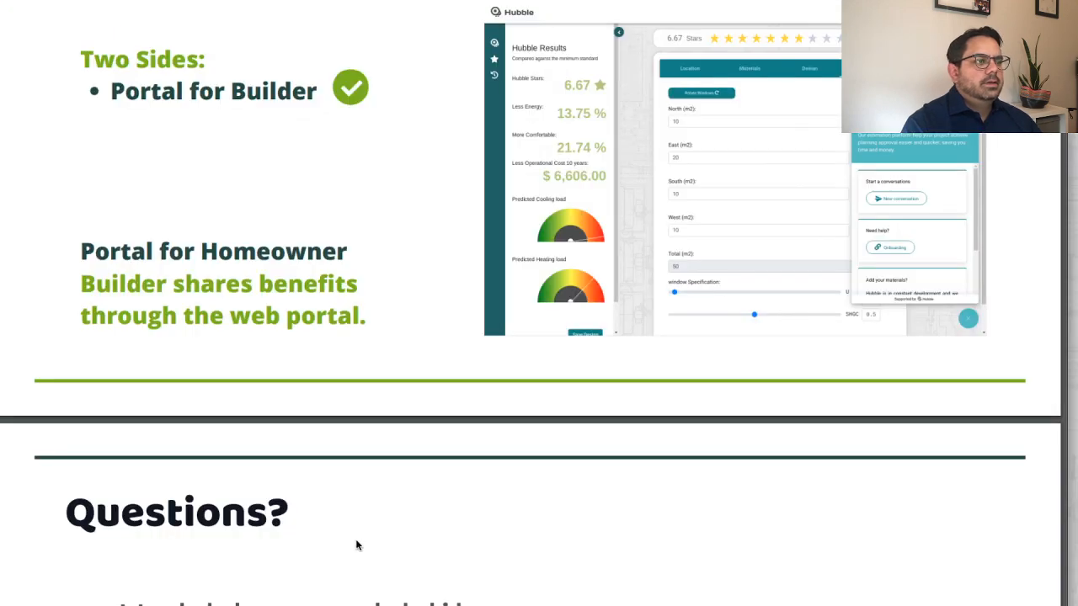
scroll(356, 545, "down", 5)
scroll(356, 544, "down", 2)
scroll(356, 544, "up", 2)
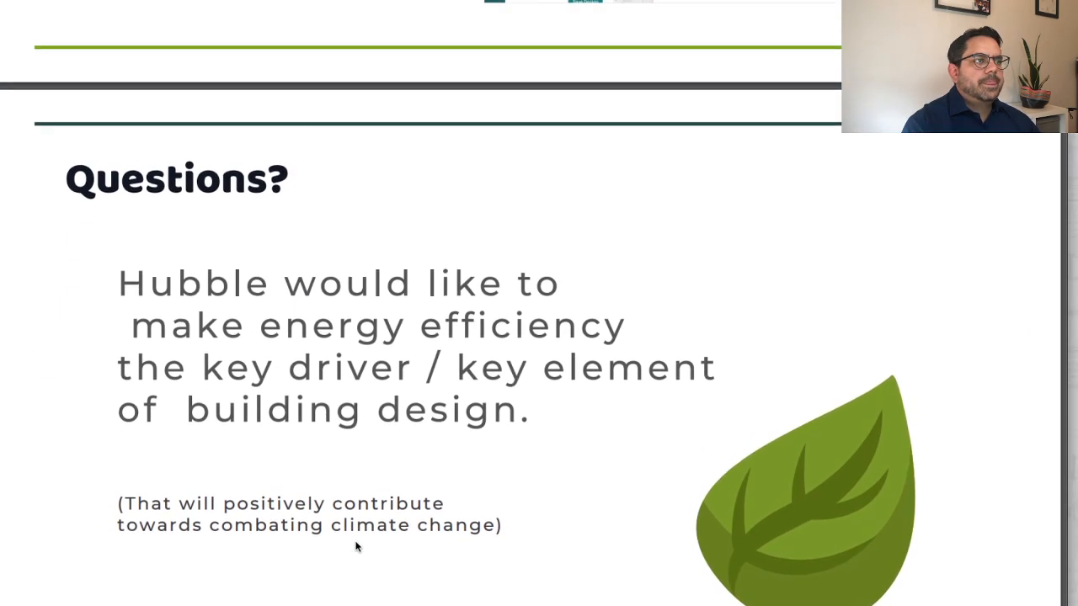